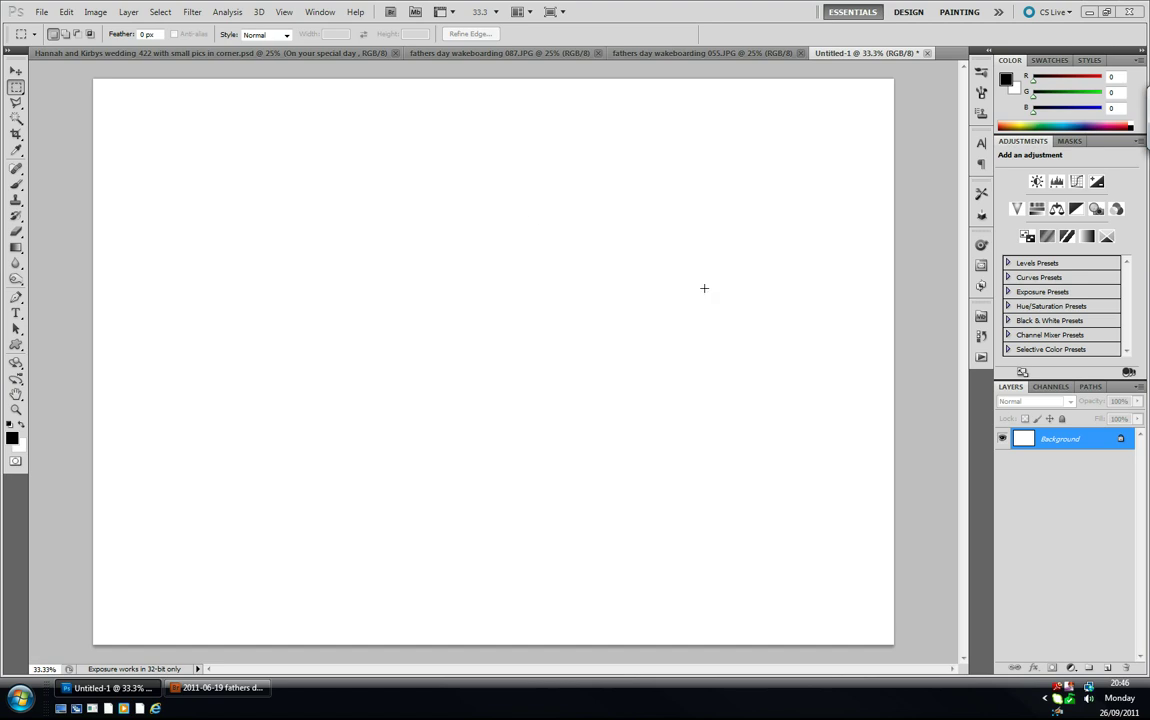
On a new Layer 1, draw a small square near the lower-left and fill it solid black
click(1108, 668)
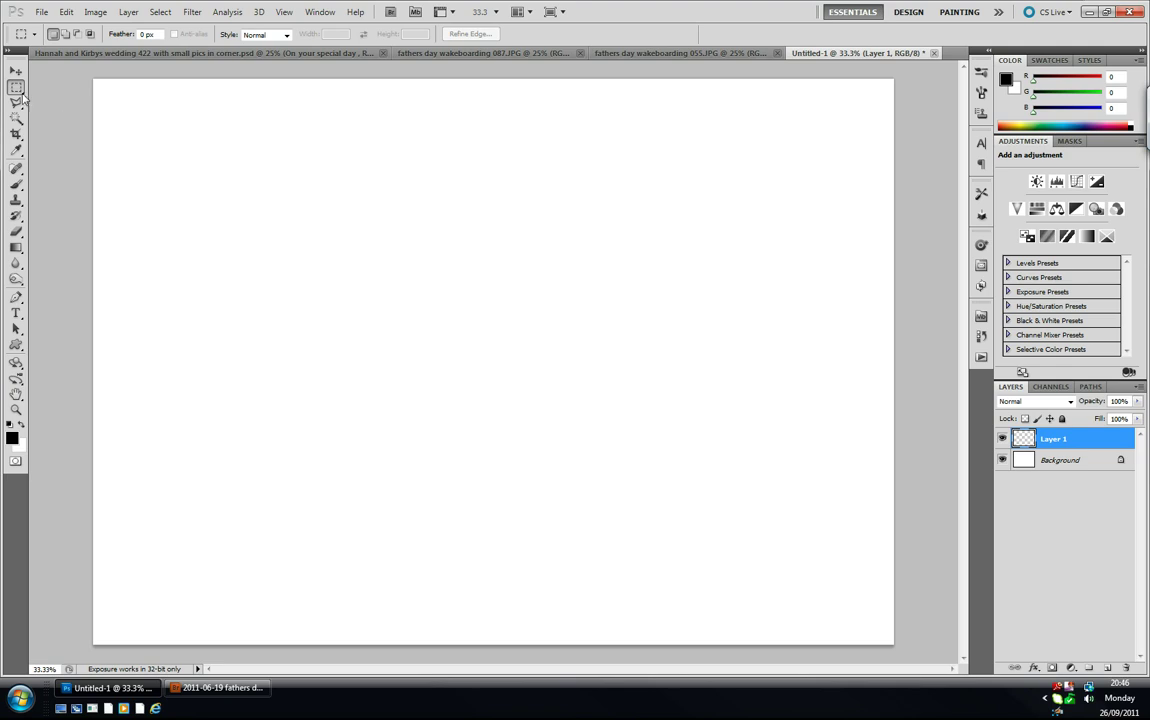
drag(16, 87, 70, 89)
drag(133, 495, 261, 604)
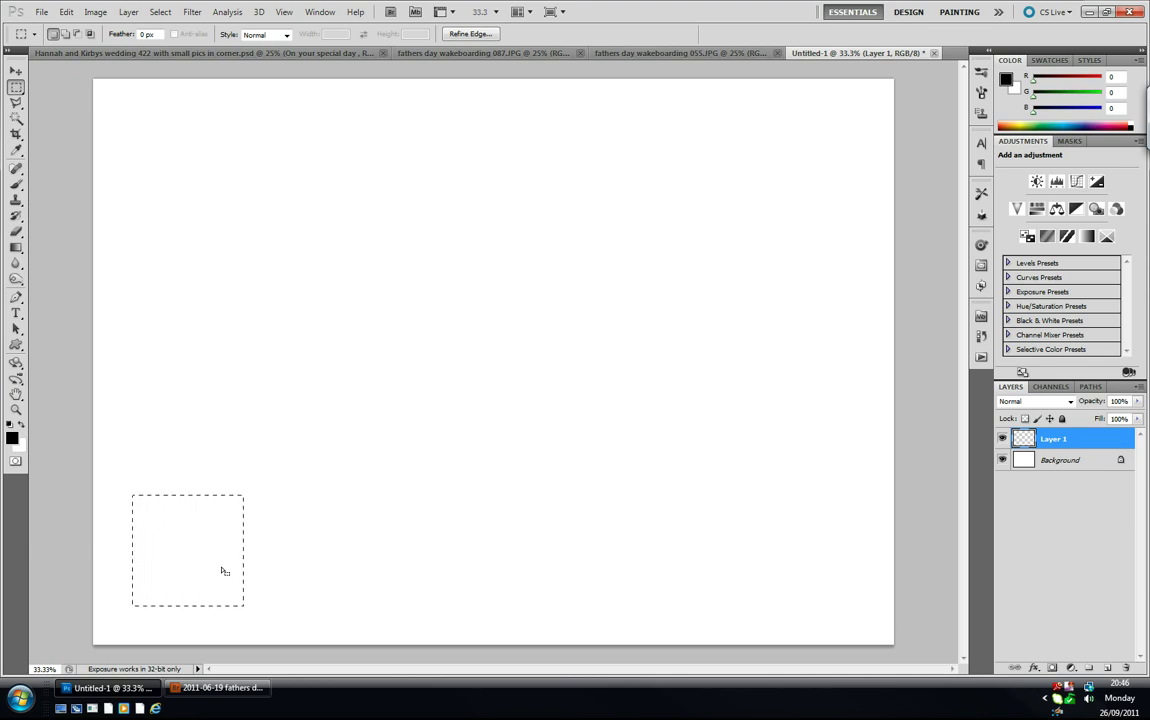
key(alt+BackSpace)
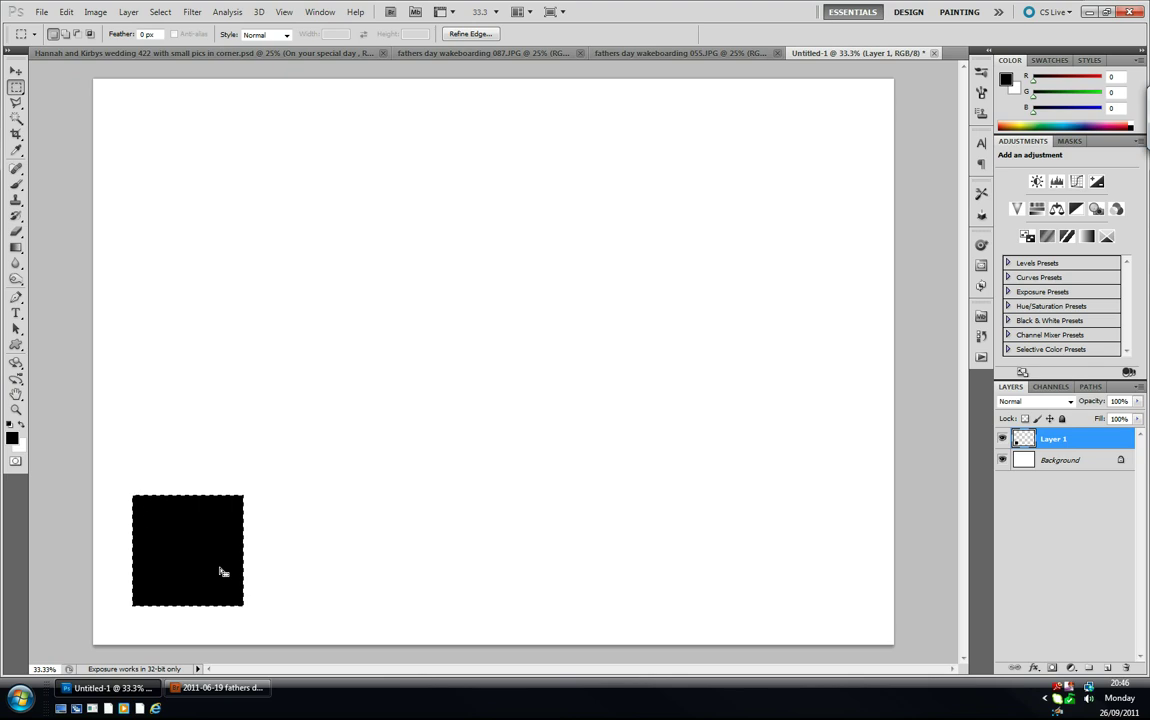
key(ctrl+d)
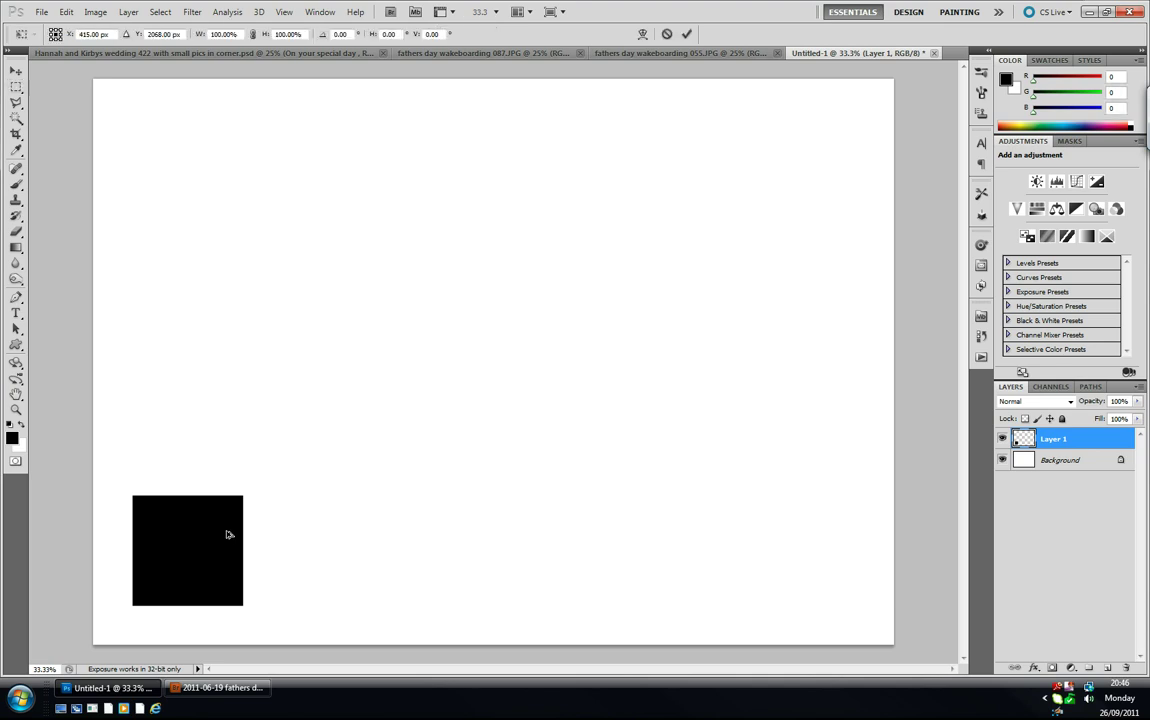
Duplicate the black square onto Layer 1 copy, placed just to the right of the first
key(ctrl+t)
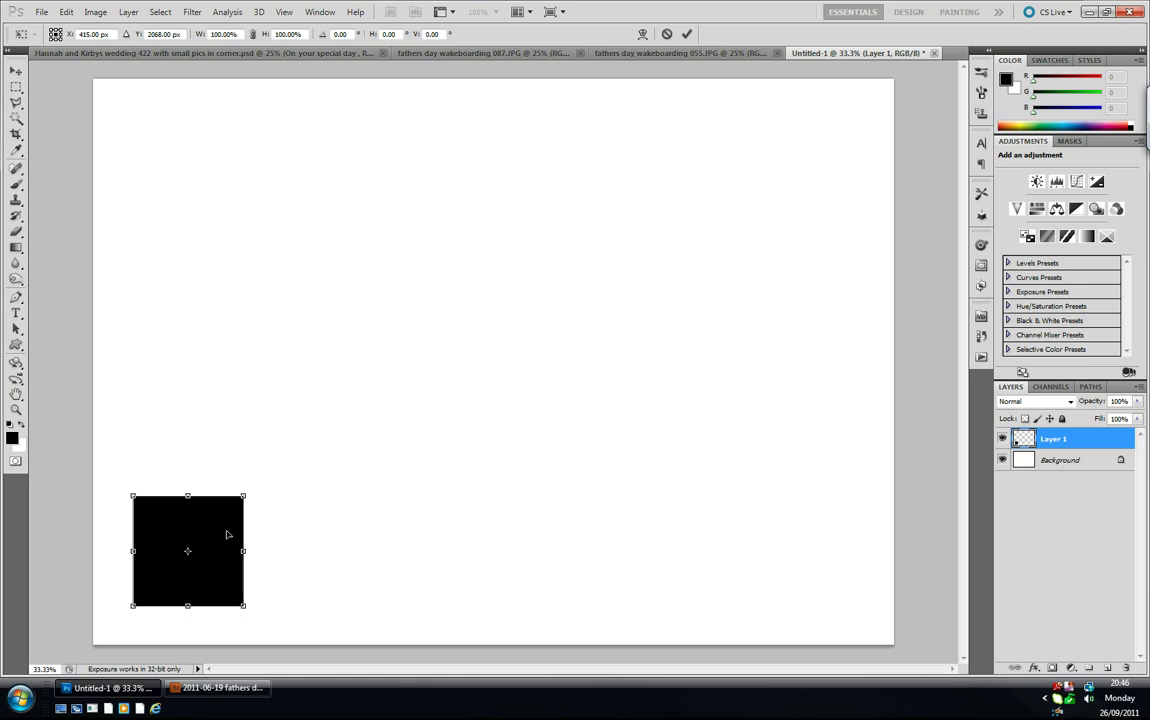
drag(220, 541, 338, 542)
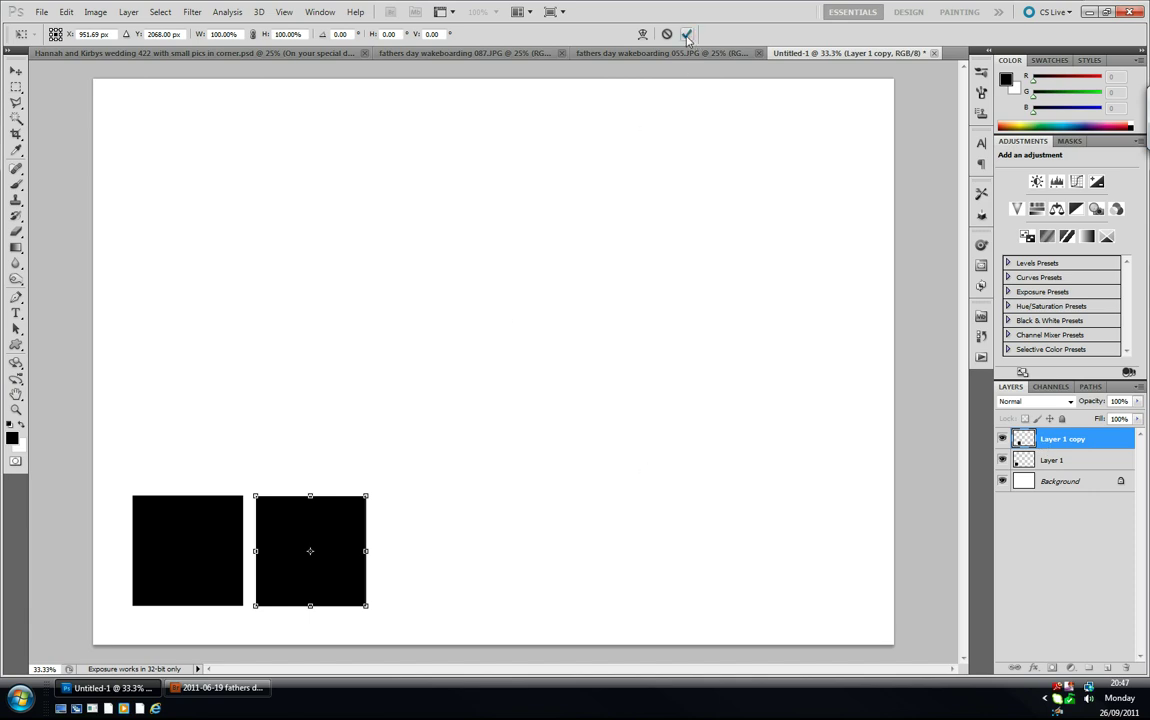
key(Return)
key(m)
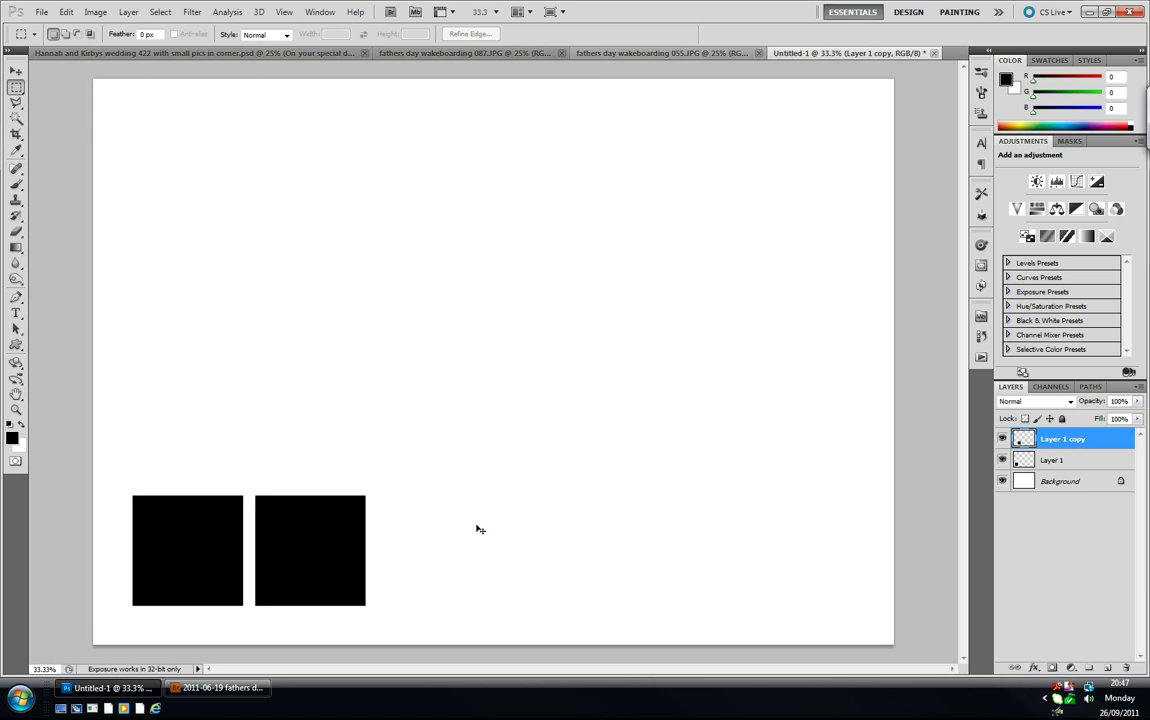
Repeat the duplicate for more evenly spaced squares, undoing extras to leave a row of three
key(ctrl+shift+alt+t)
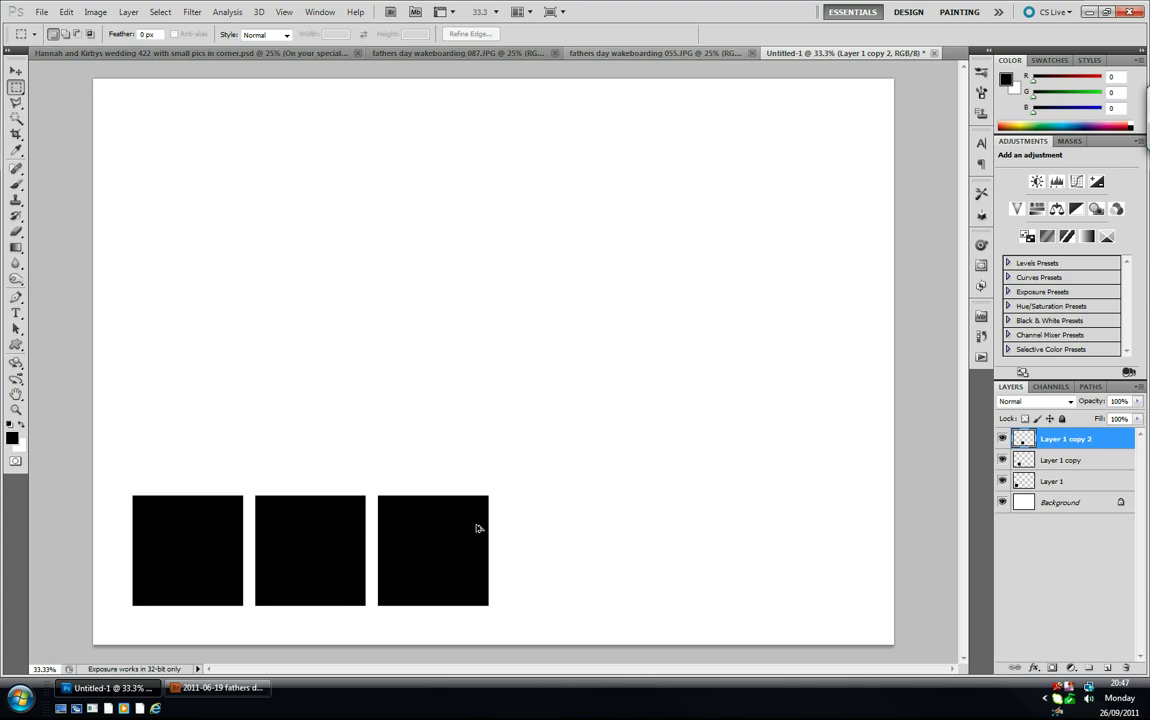
key(ctrl+alt+shift+t)
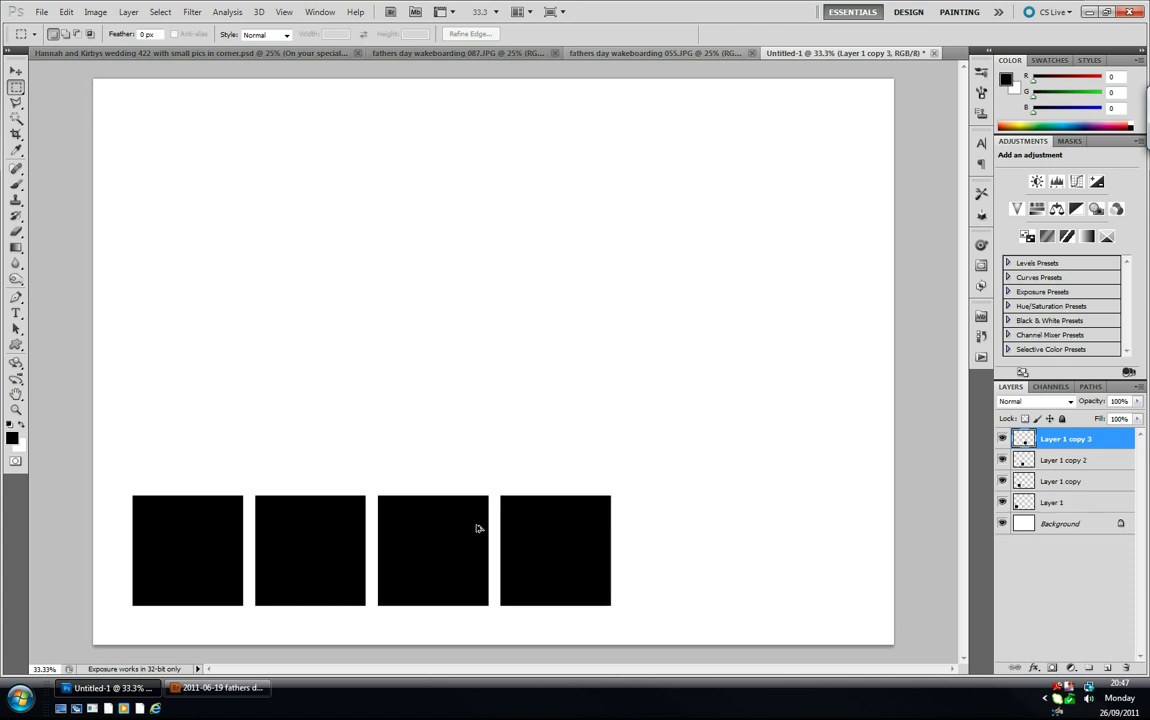
key(ctrl+alt+shift+t)
key(ctrl+alt+shift+t)
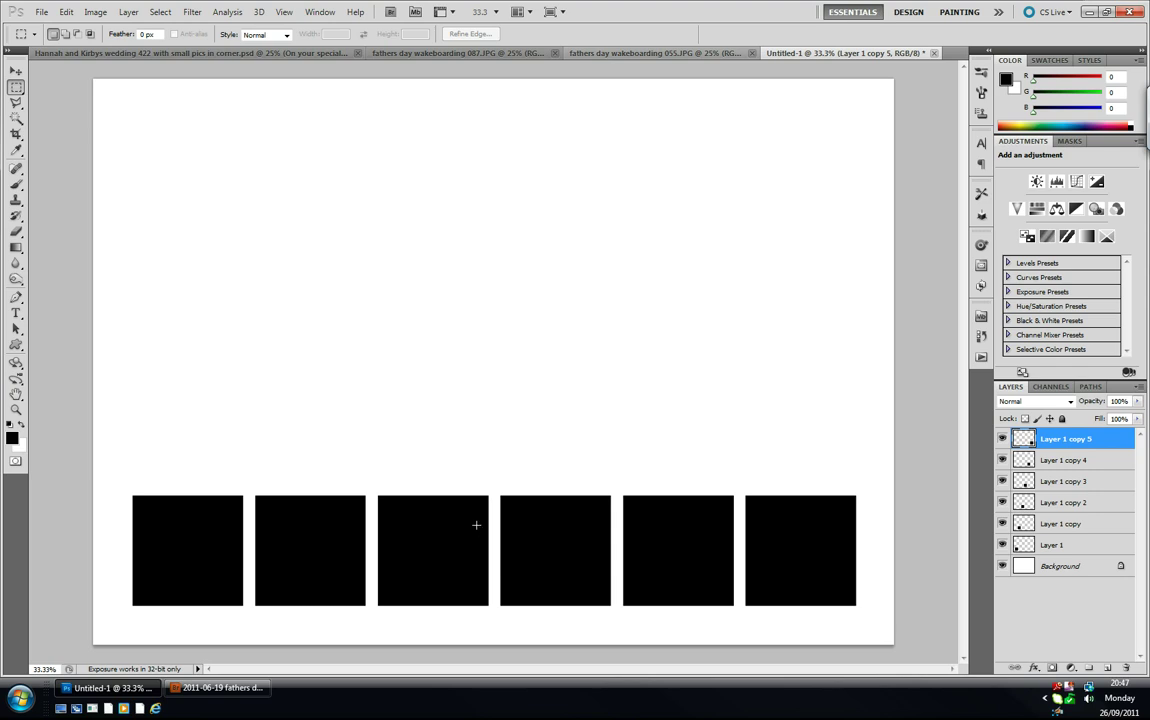
key(ctrl+alt+z)
key(ctrl+alt+z)
key(ctrl+alt+z)
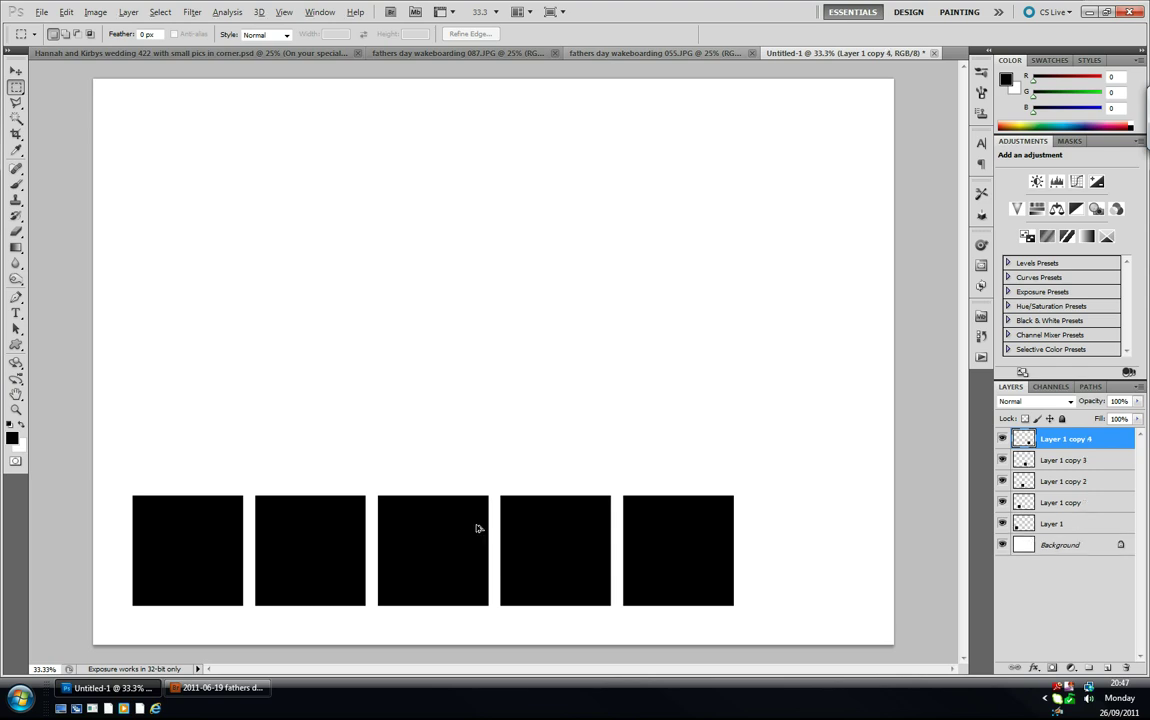
key(alt)
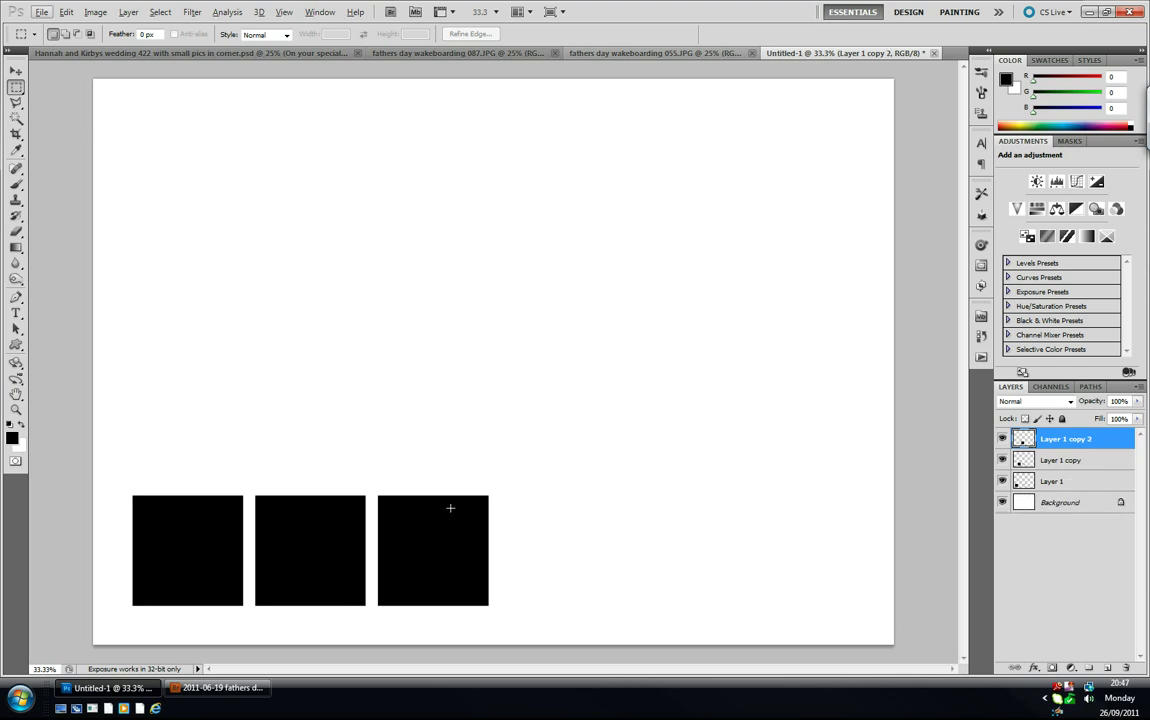
Move the three square layers to the page's right edge and duplicate them as a second row above
shift+click(1094, 484)
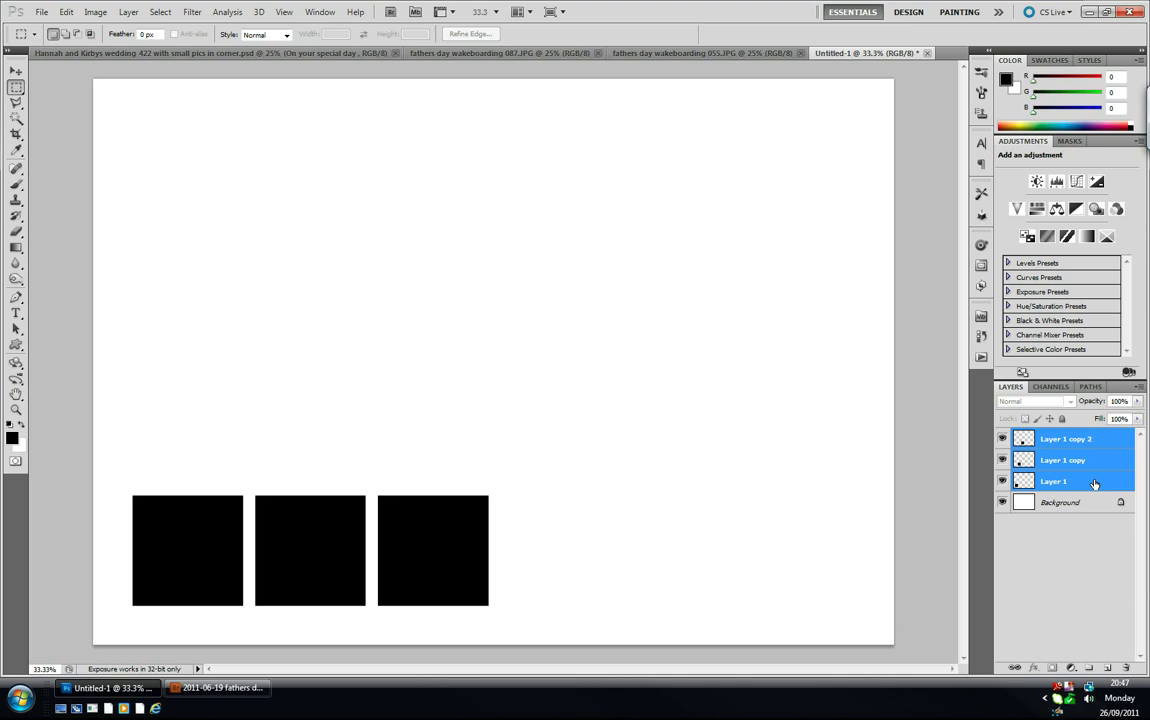
click(16, 70)
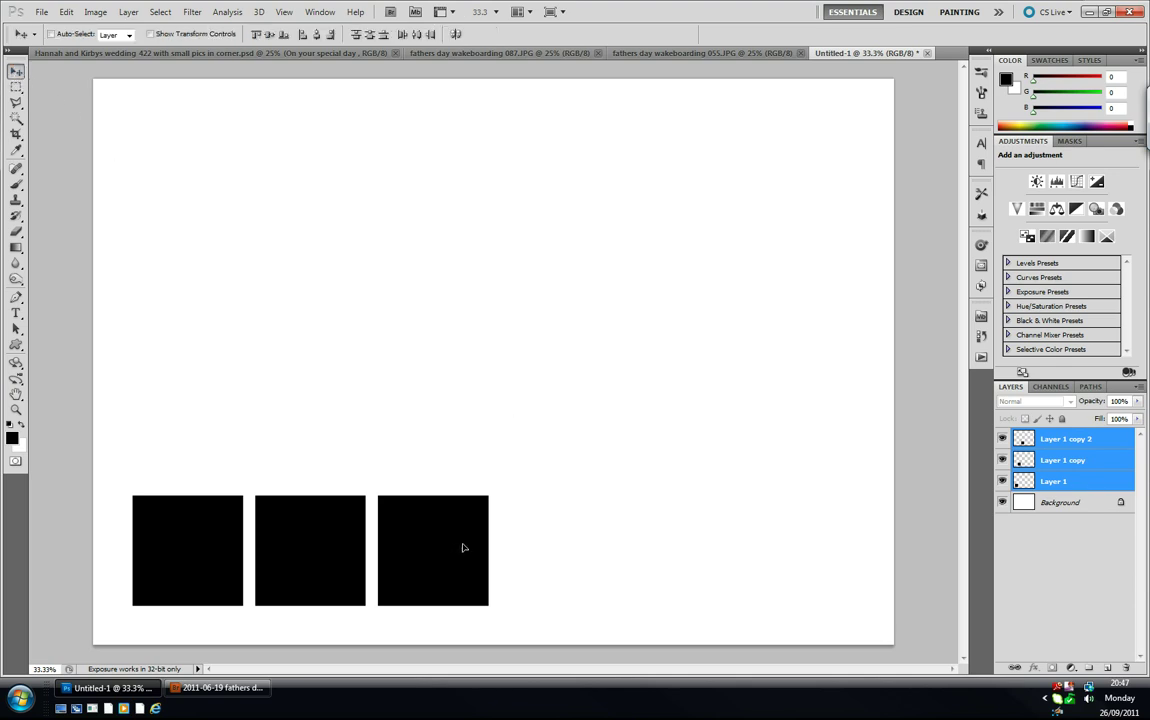
drag(465, 544, 815, 574)
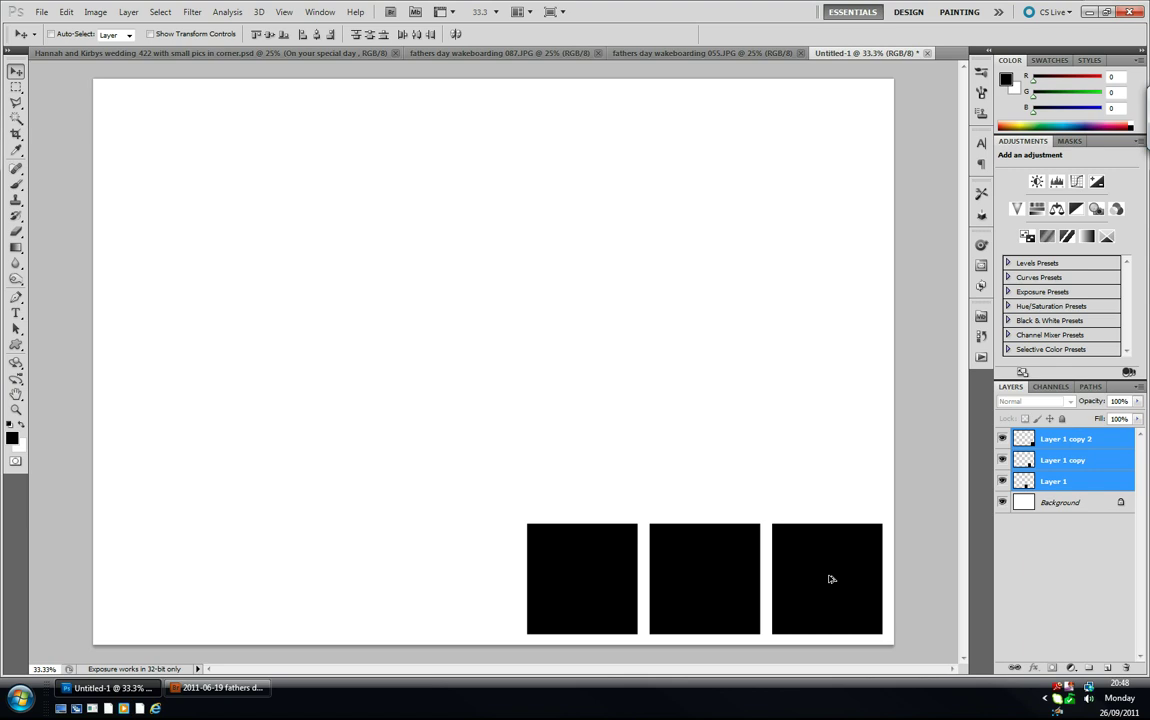
drag(829, 581, 831, 454)
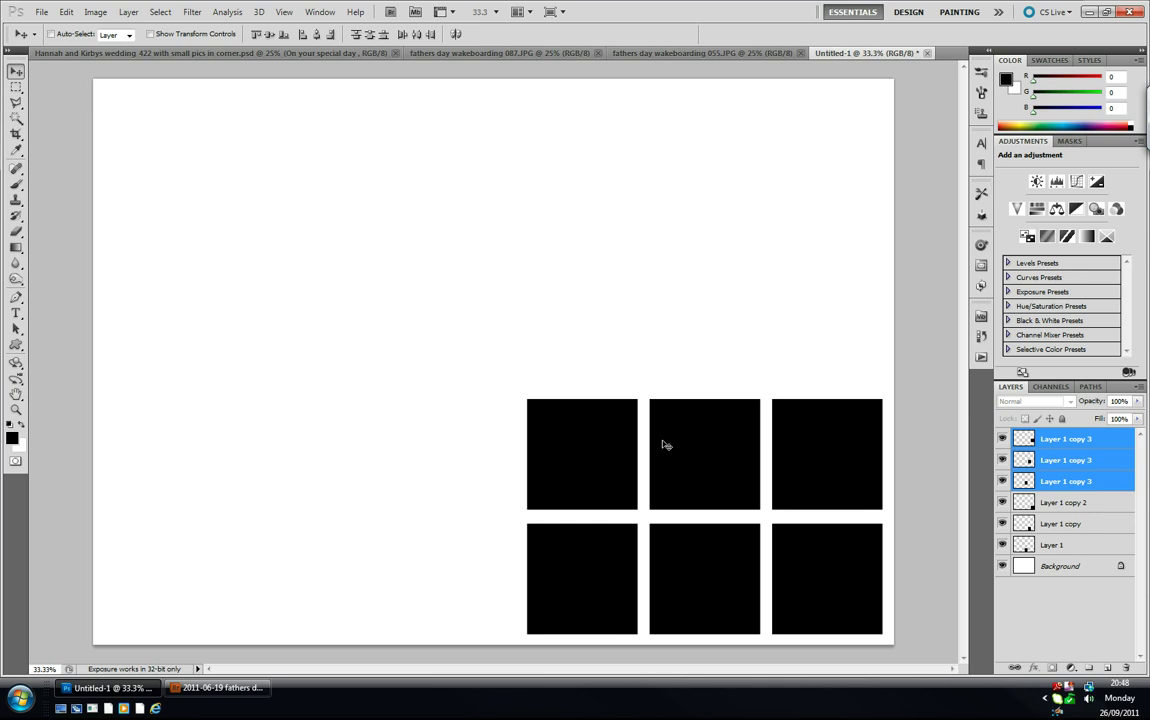
Rotate the top row 90° clockwise into a column standing on the rightmost bottom square
key(ctrl+t)
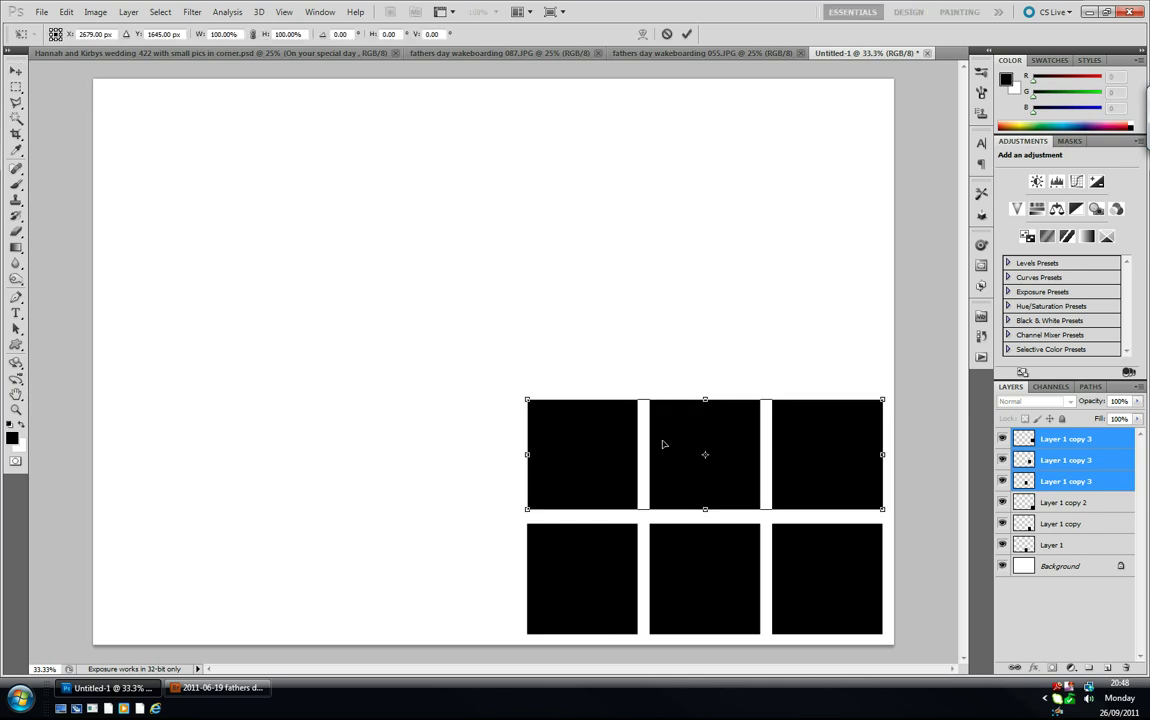
right_click(716, 439)
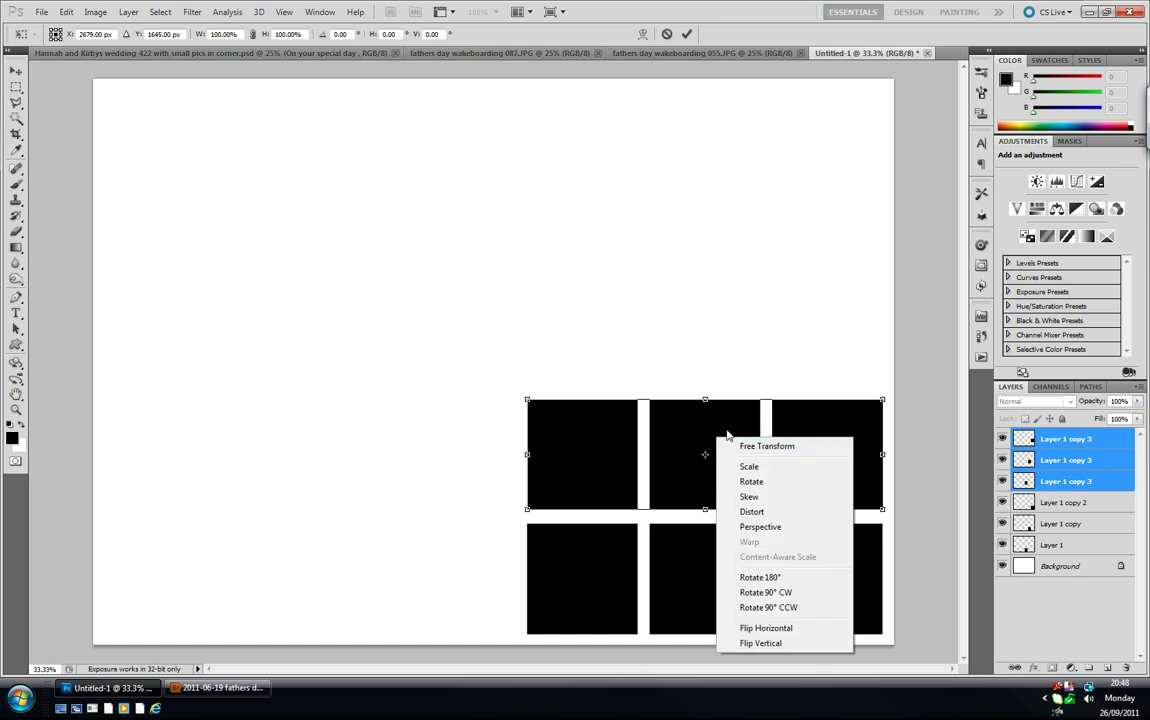
click(774, 593)
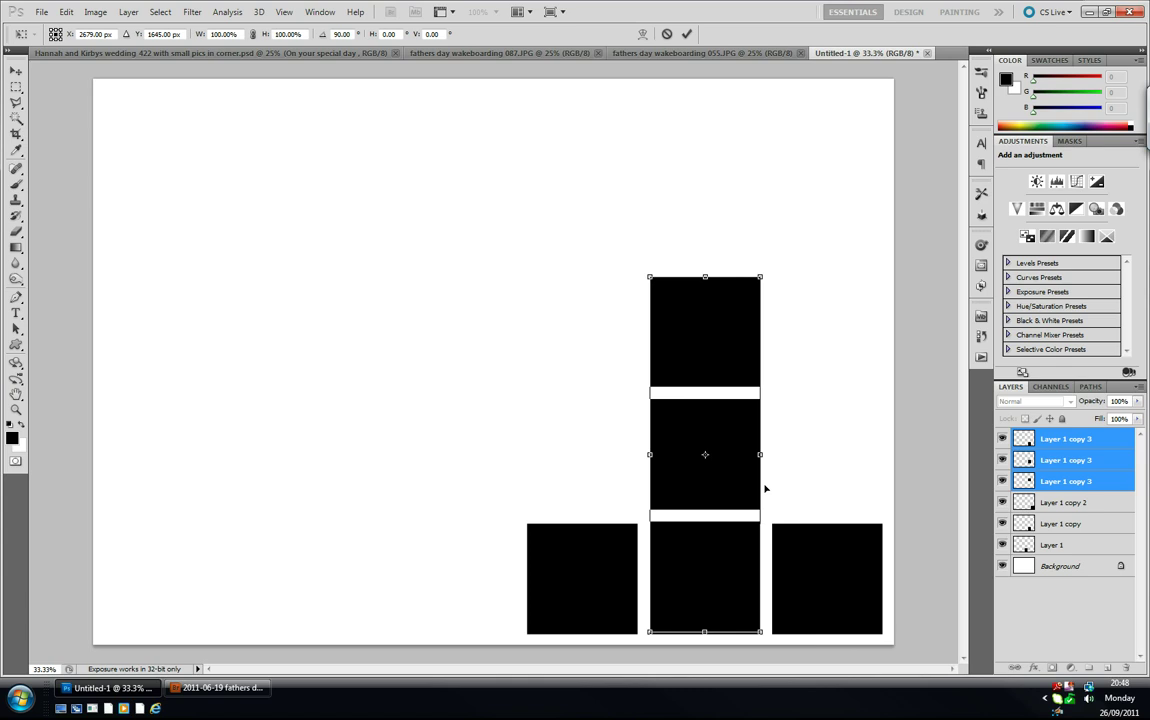
drag(765, 489, 858, 487)
key(shift+Down)
key(shift+Down)
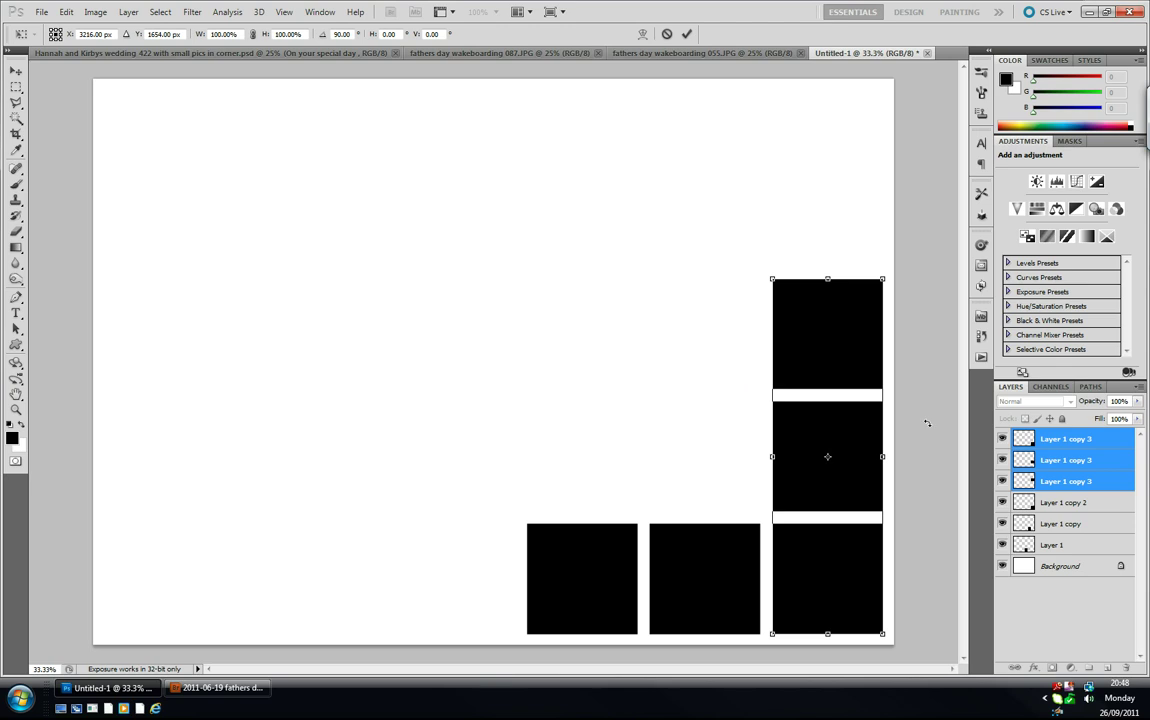
click(686, 34)
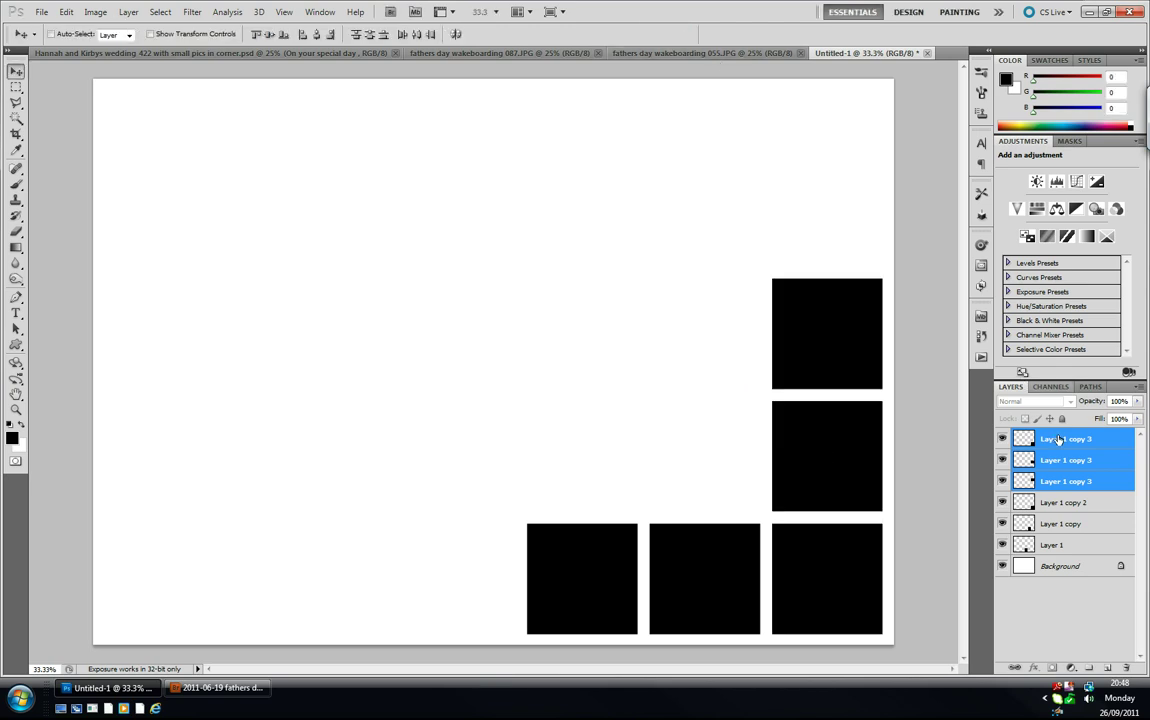
Remove the leftover overlapping square layer, then nudge all five square layers slightly into place
click(1050, 503)
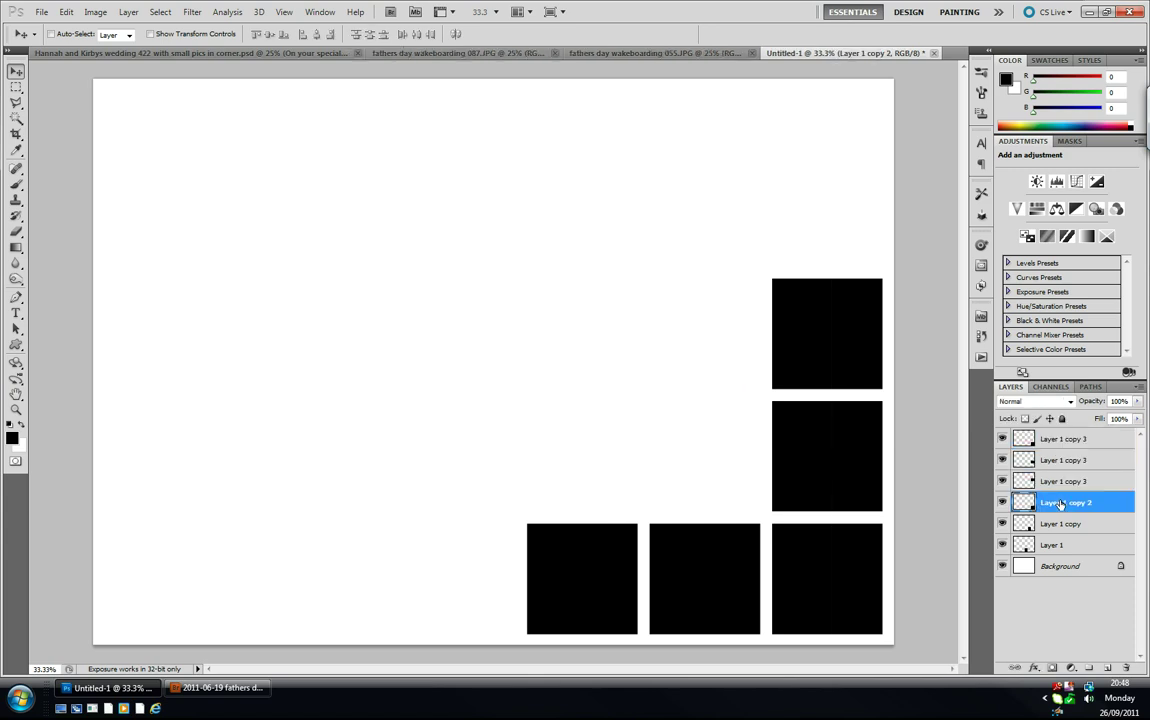
key(alt+period)
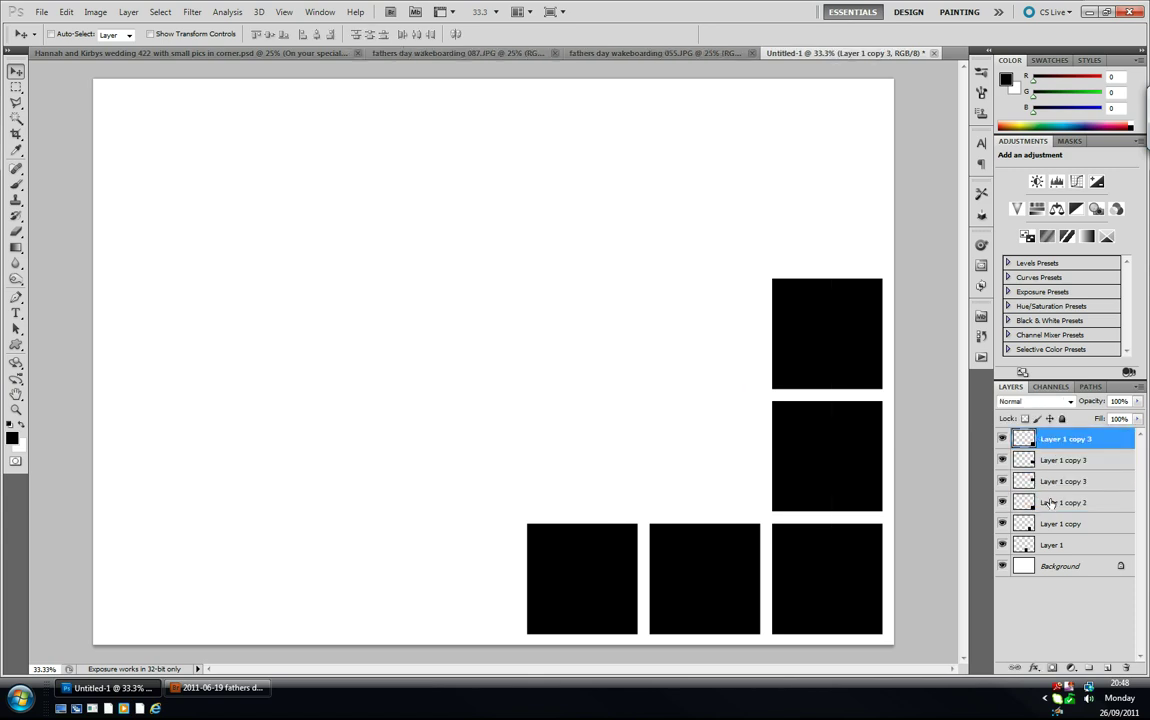
click(1050, 508)
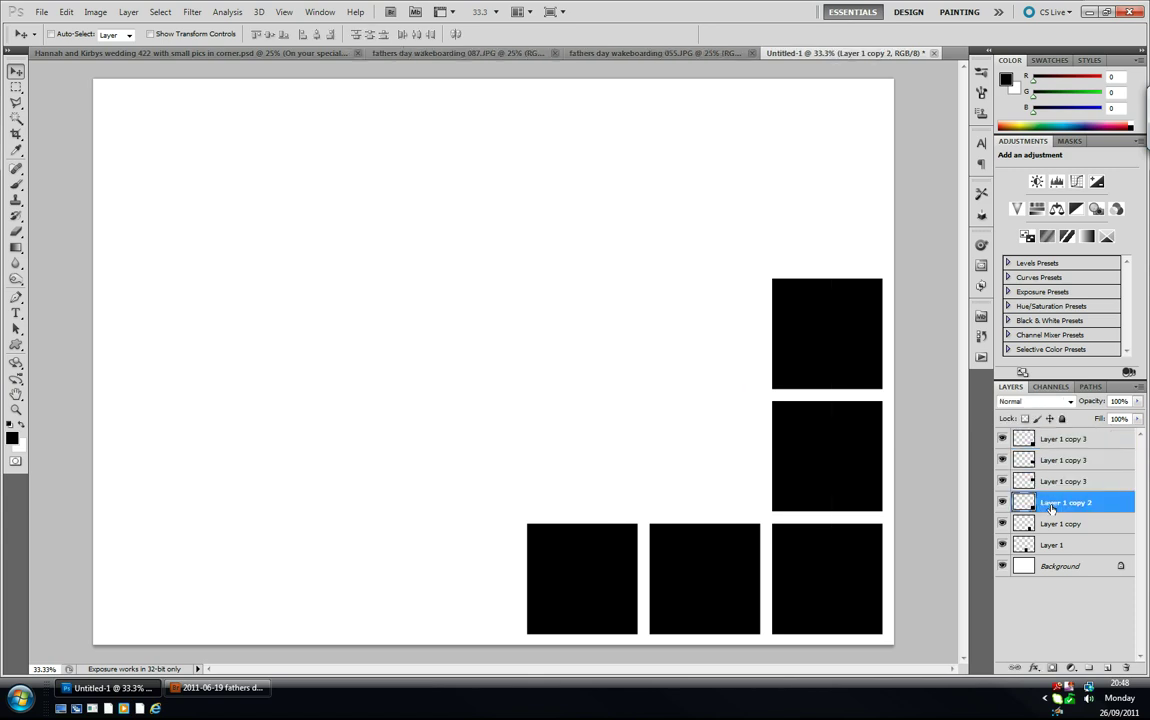
click(1072, 440)
key(ctrl+e)
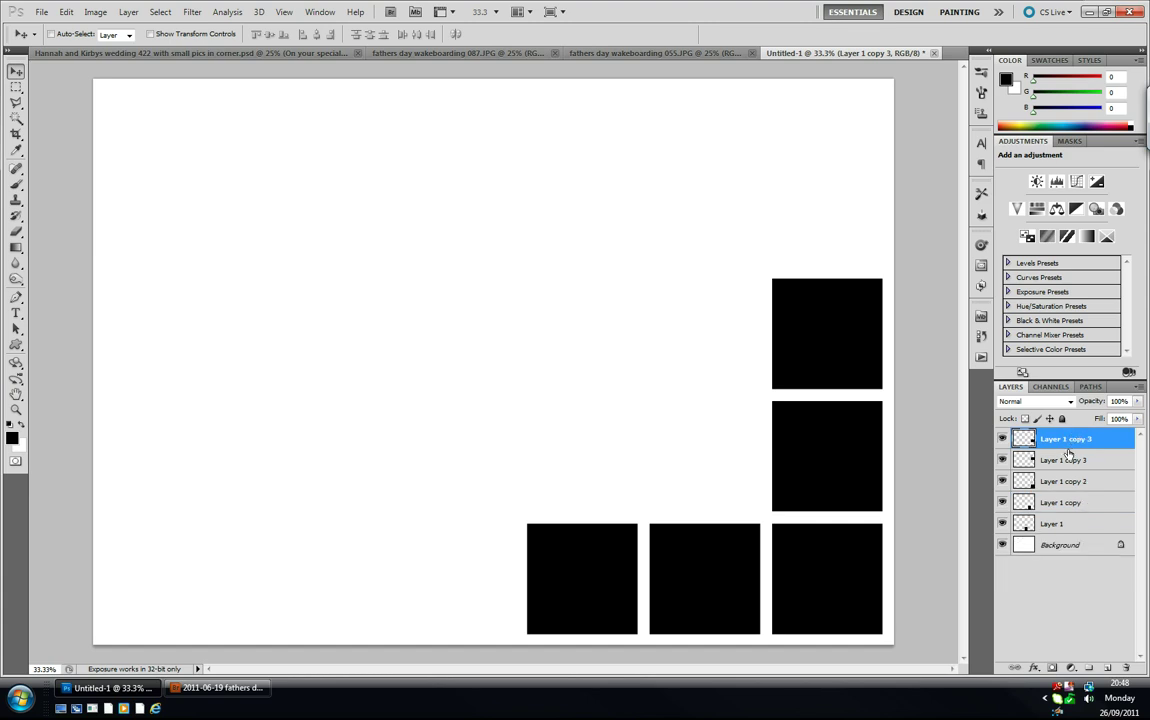
shift+click(1090, 523)
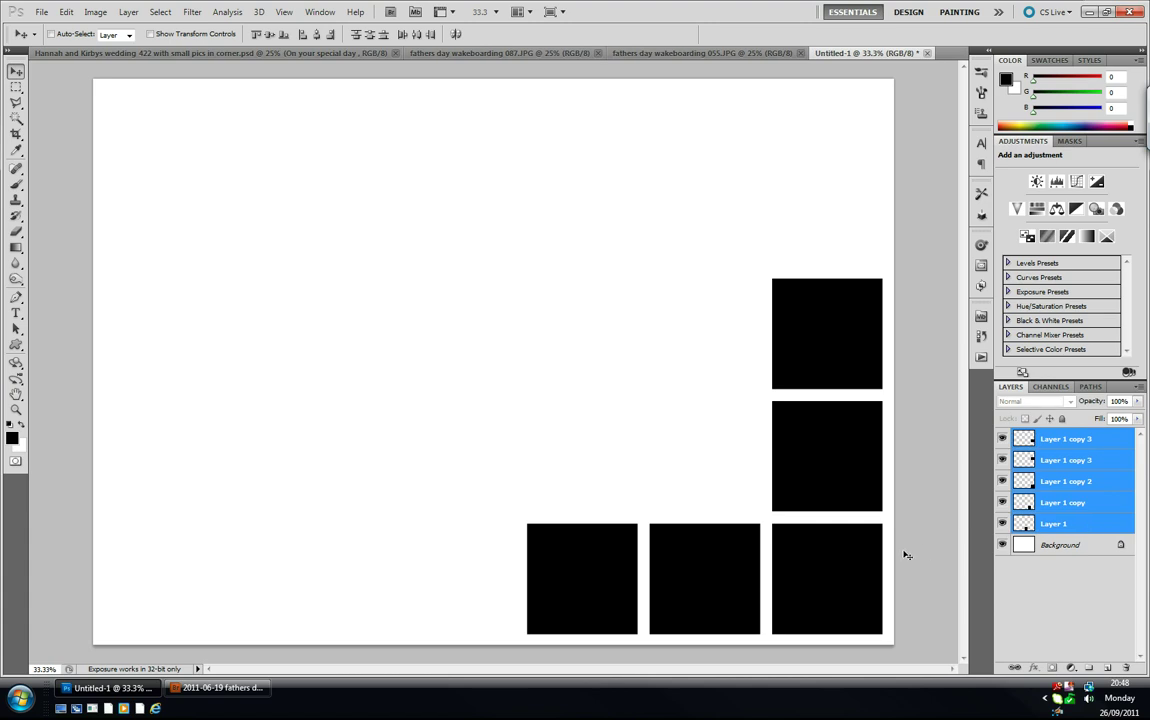
mouse_move(847, 561)
mouse_down()
mouse_move(732, 498)
mouse_move(549, 470)
mouse_move(719, 503)
mouse_move(803, 556)
mouse_move(847, 558)
mouse_up()
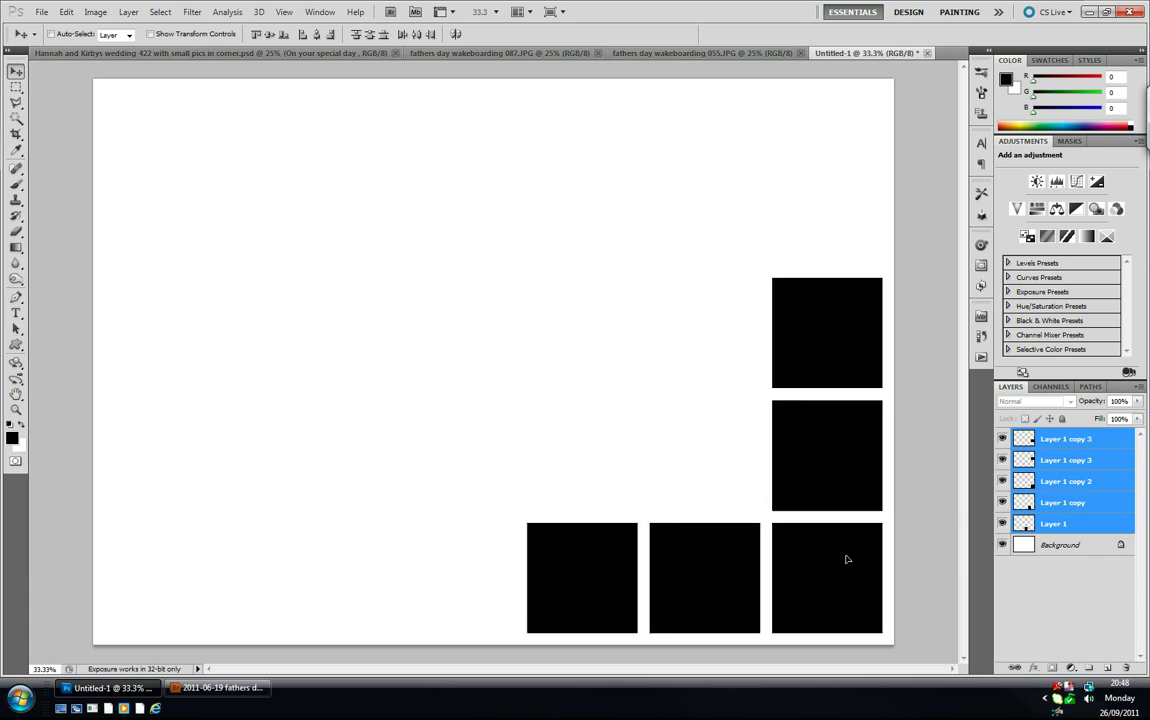
Select Layer 1, toggle its visibility to identify its square, and choose the Magic Wand Tool
click(1045, 523)
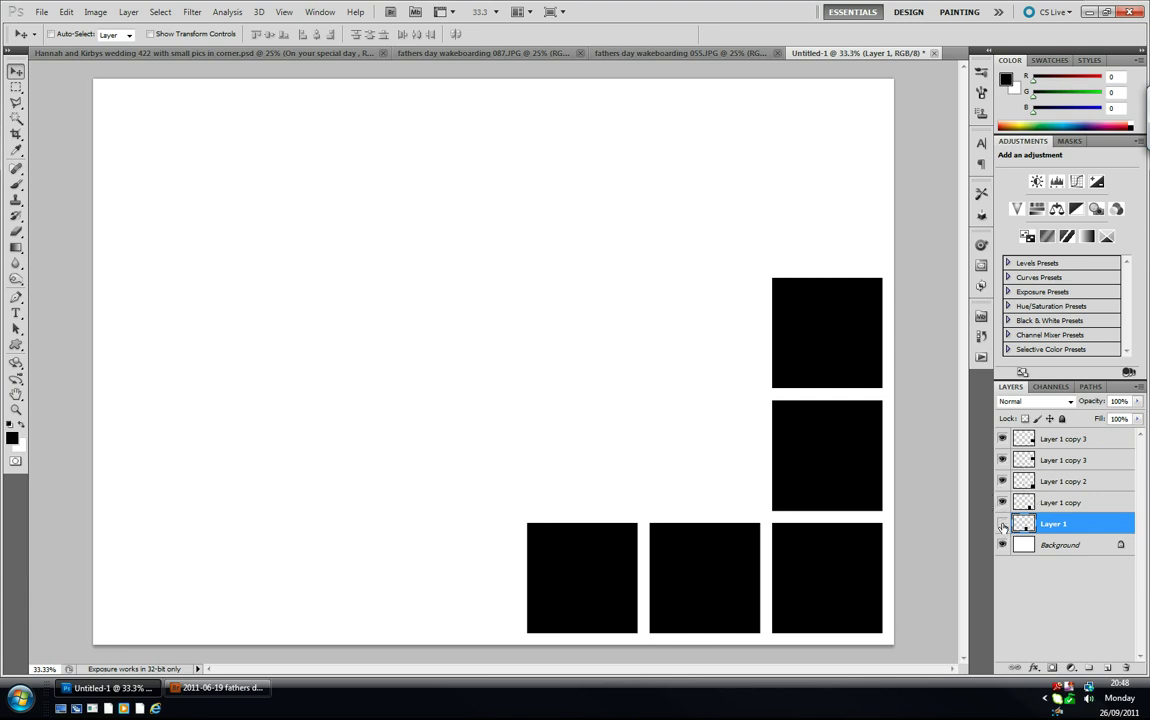
click(1002, 524)
click(1002, 524)
drag(16, 117, 60, 122)
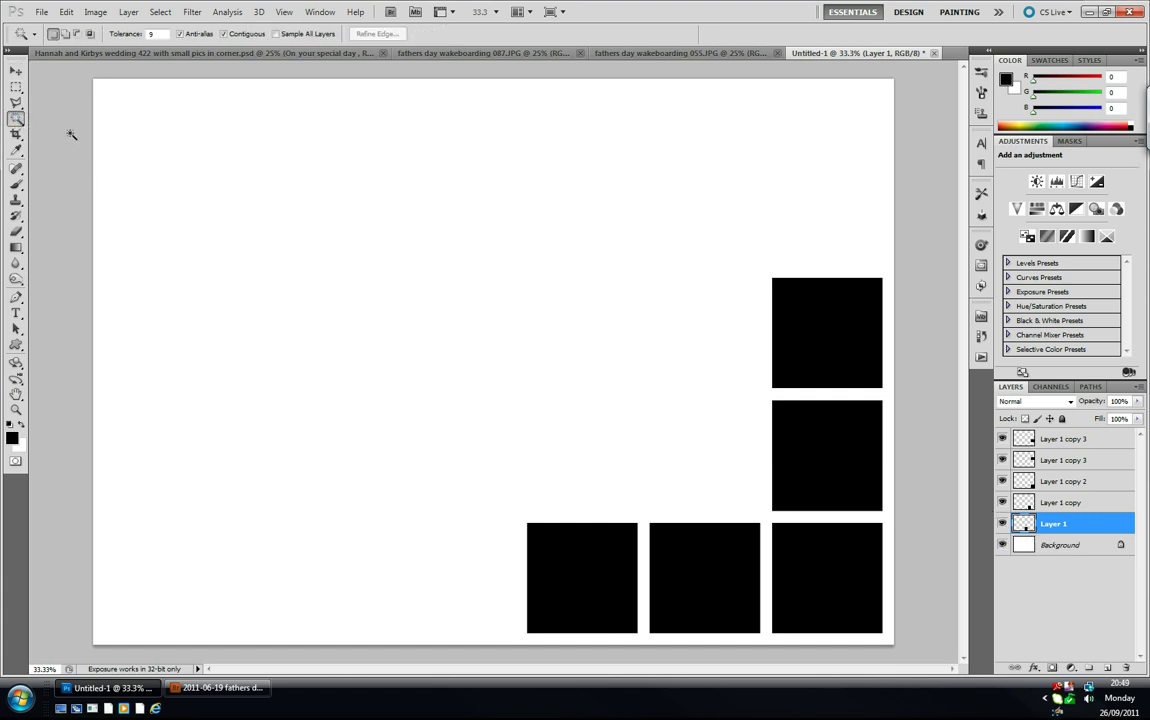
Select the bottom-left square, then select all of the wakeboarding 087 photo and return to Untitled-1
click(585, 562)
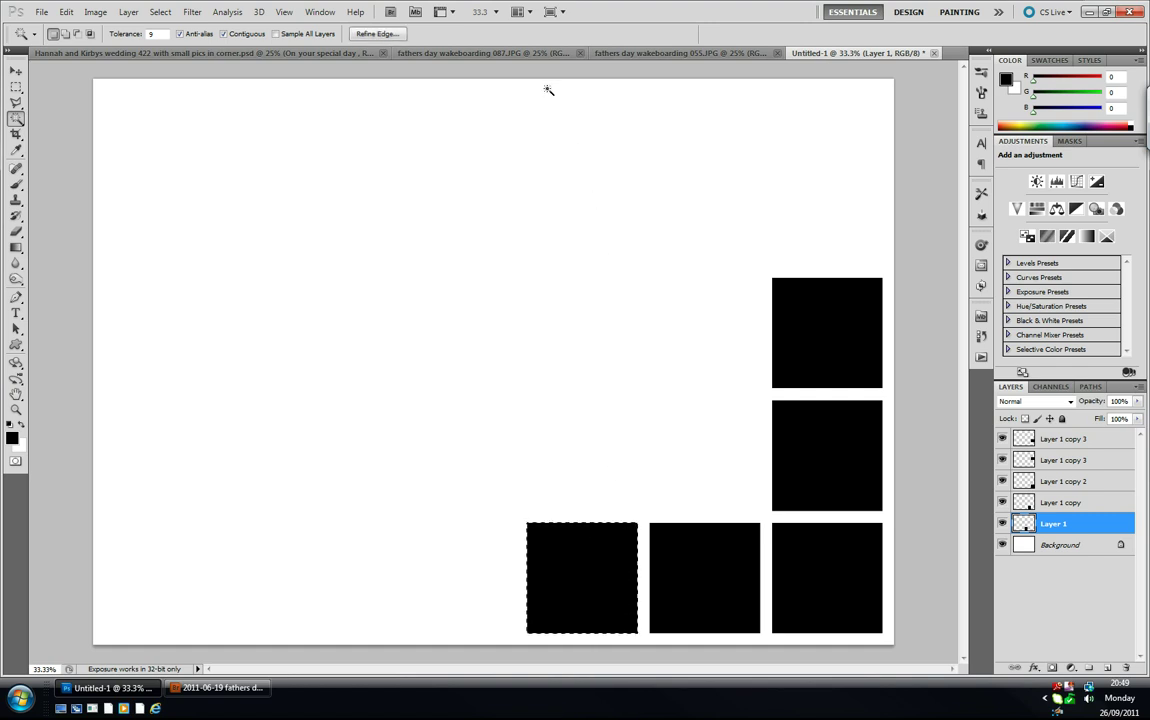
click(486, 52)
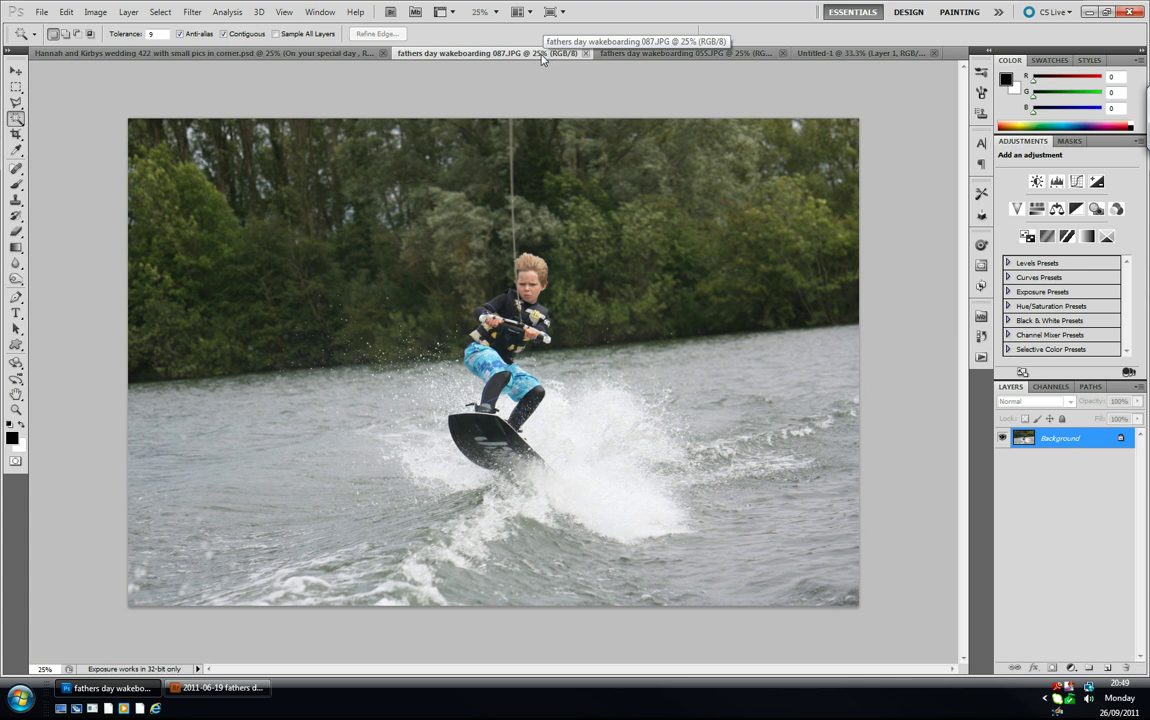
key(ctrl+a)
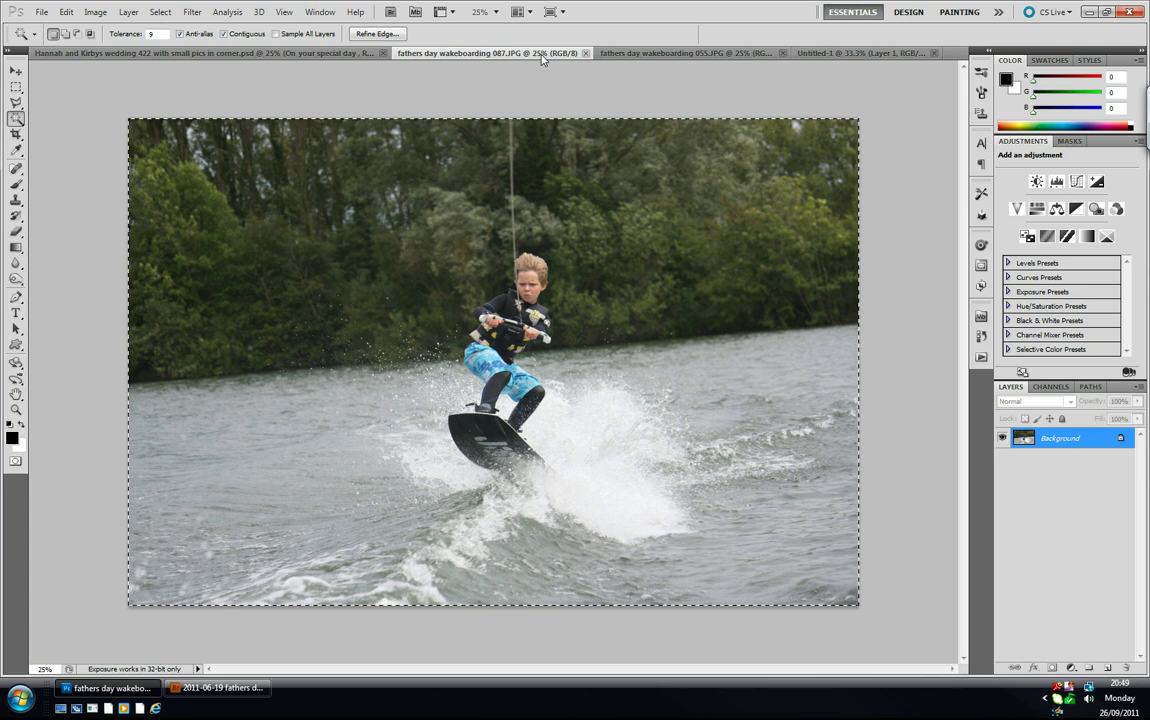
click(839, 55)
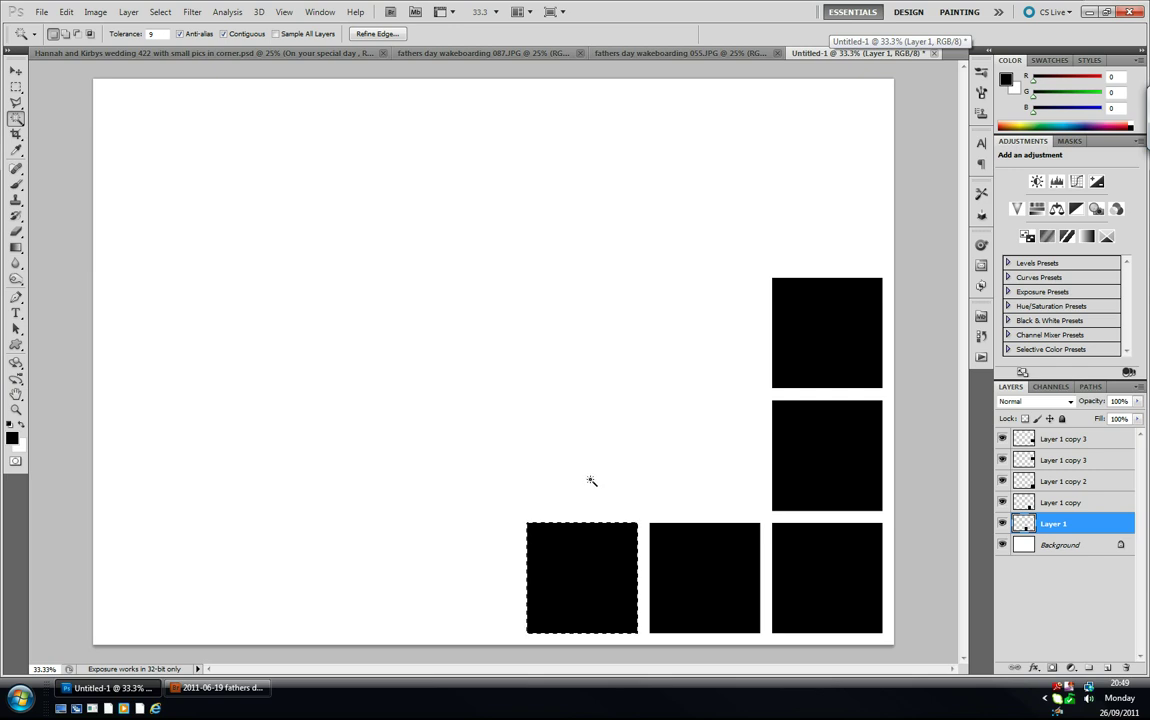
Paste the wakeboarding photo into the bottom-left square and scale it down to fit the square
key(shift)
key(ctrl+shift+alt+n)
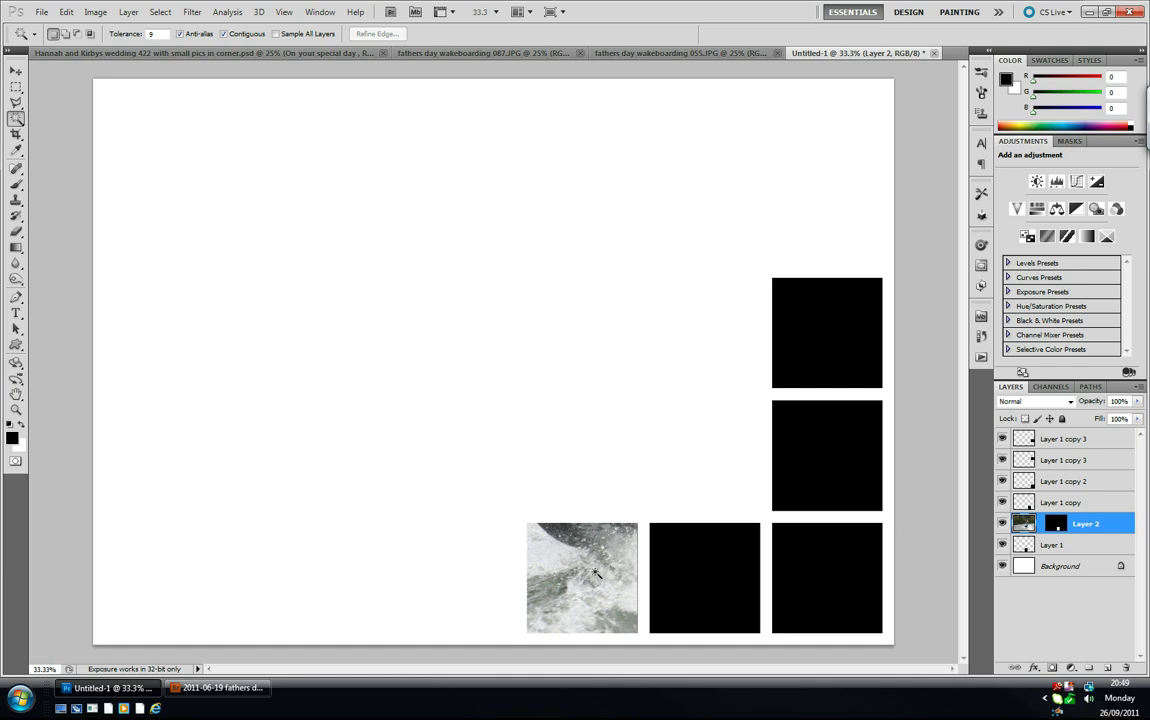
key(ctrl+t)
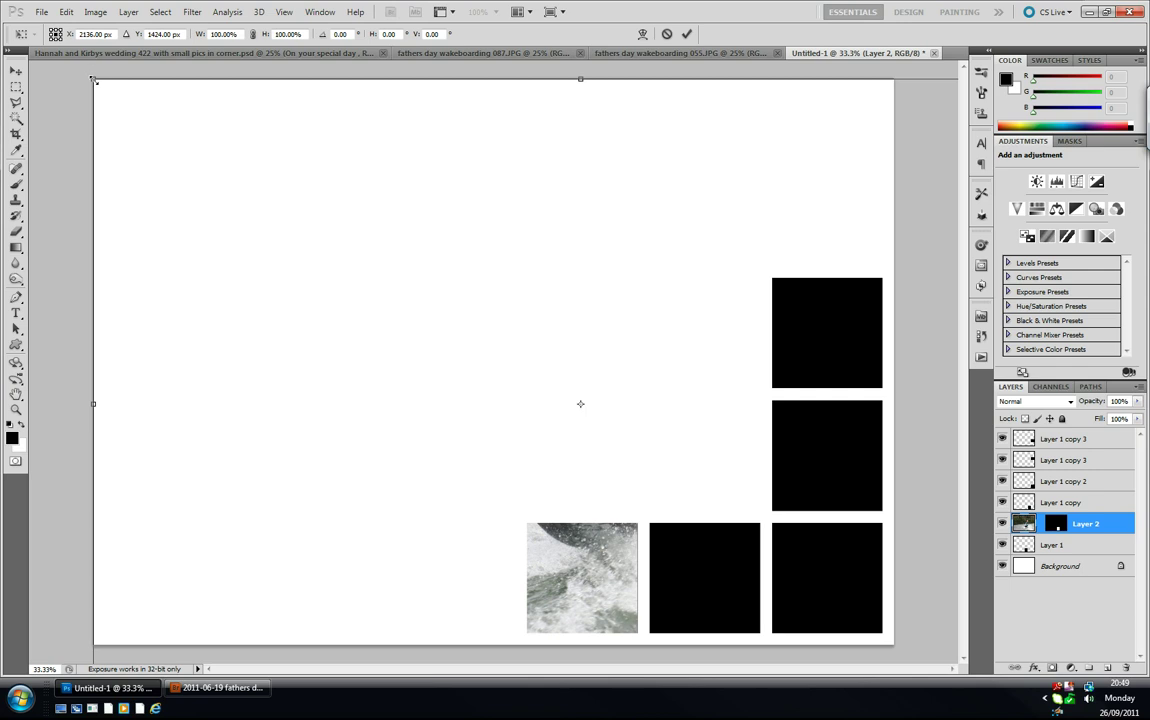
drag(93, 80, 488, 362)
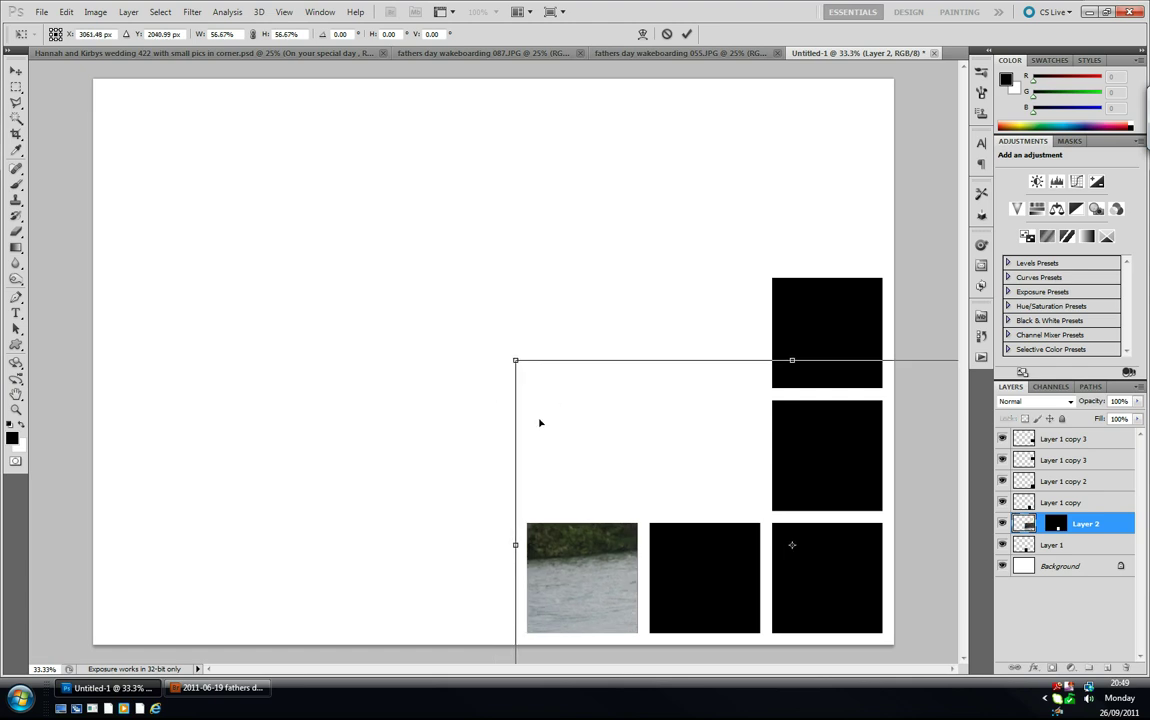
key(ctrl+minus)
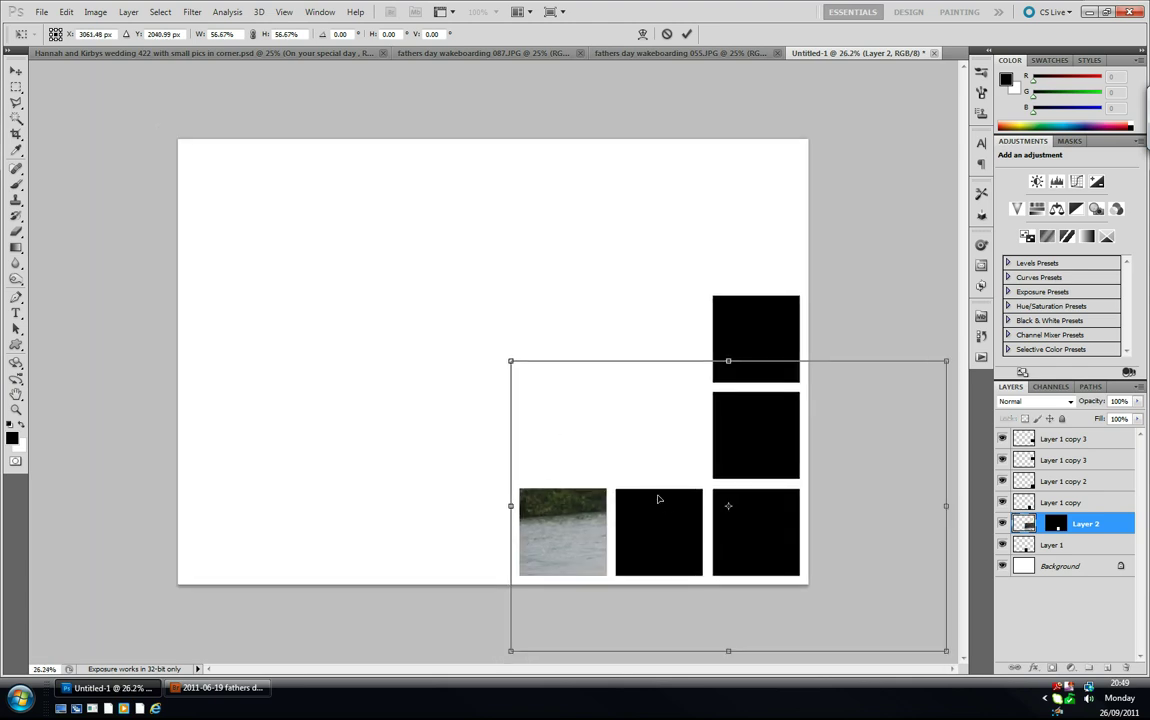
drag(948, 653, 813, 586)
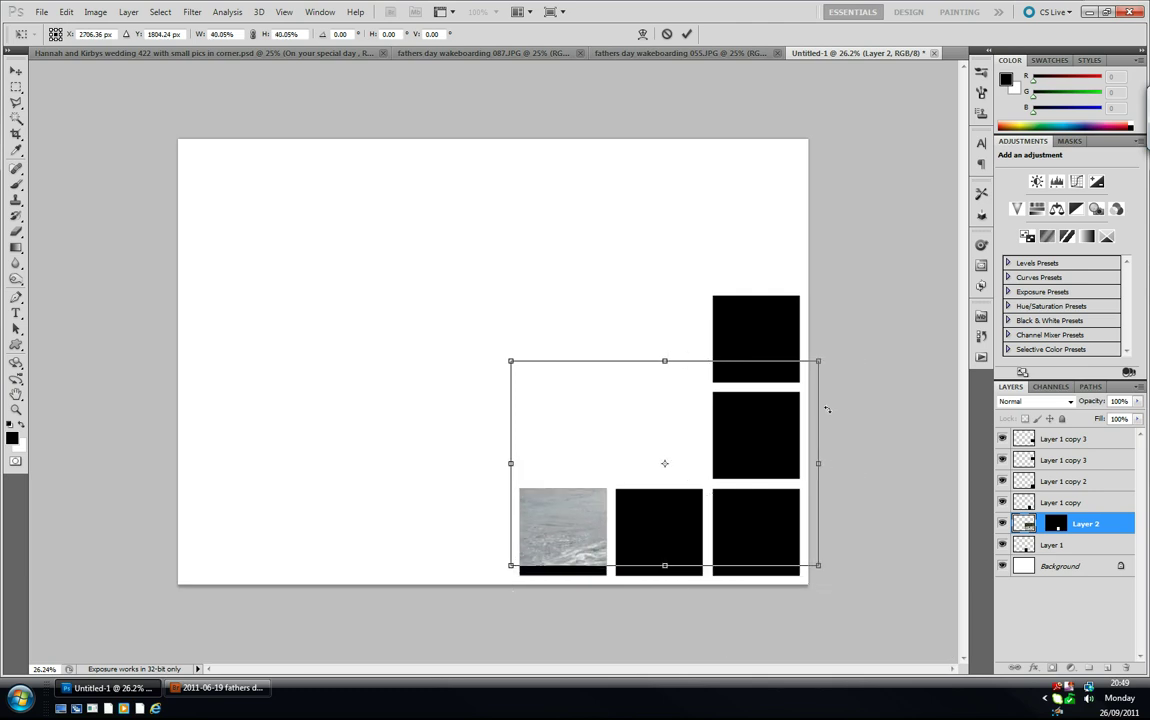
drag(817, 361, 614, 530)
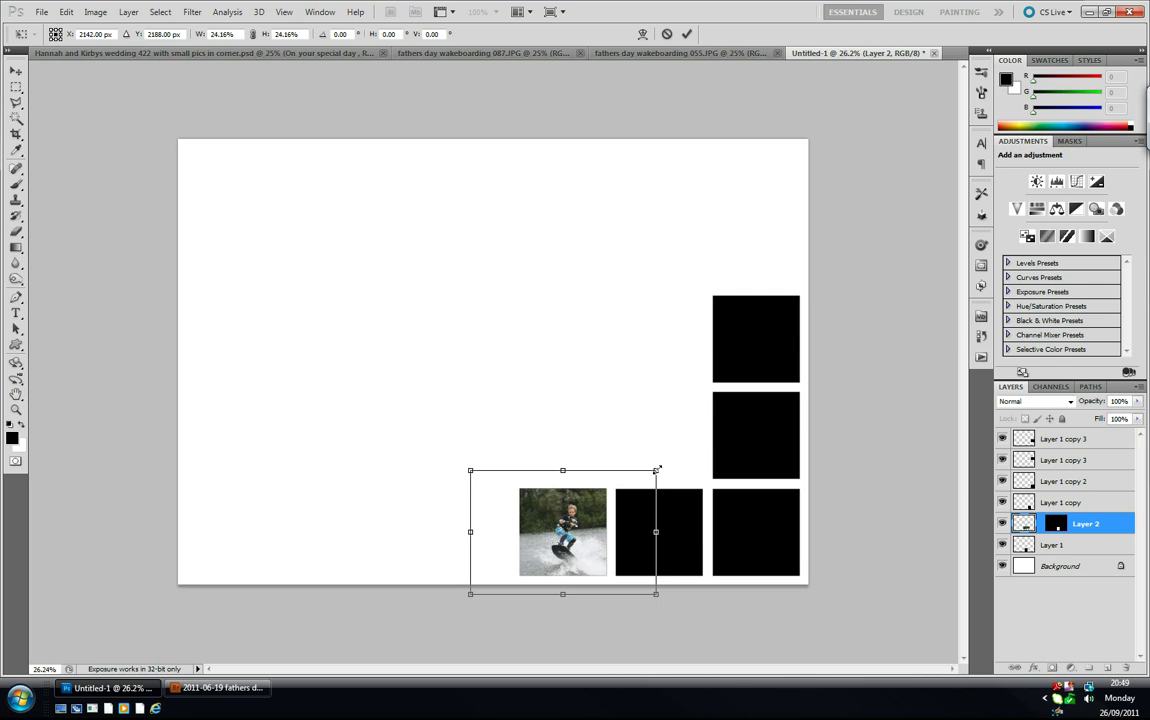
drag(656, 470, 671, 461)
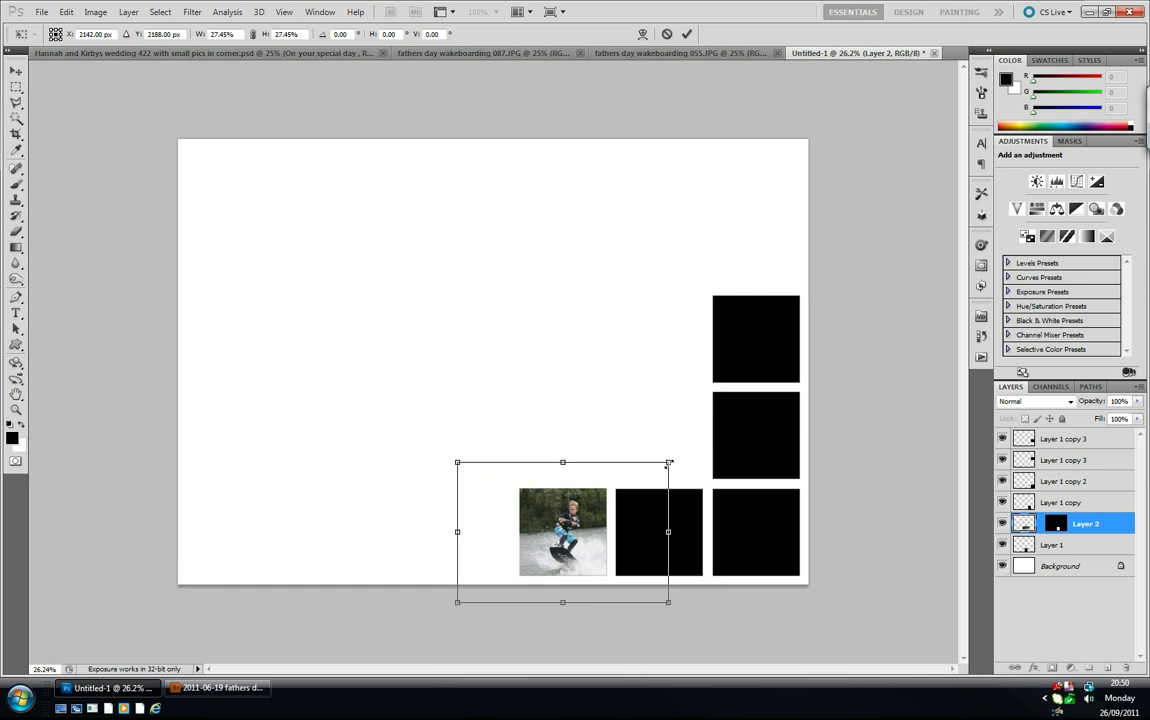
key(w)
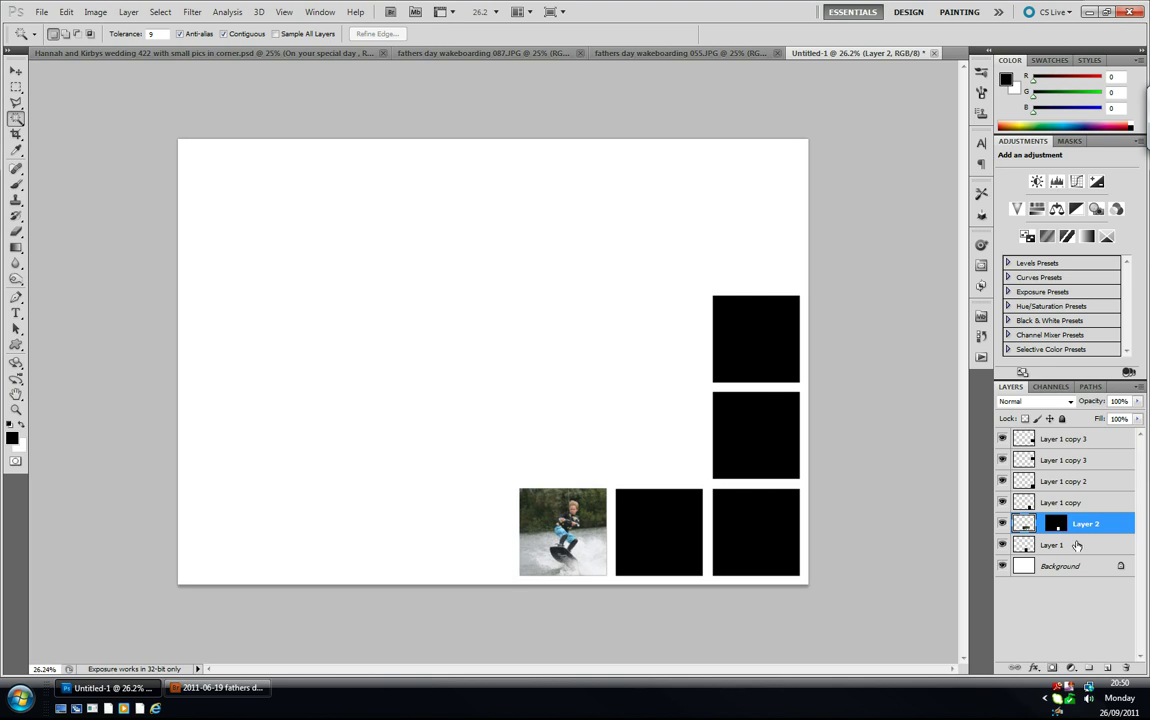
Merge the photo's Layer 2 down into Layer 1
key(Delete)
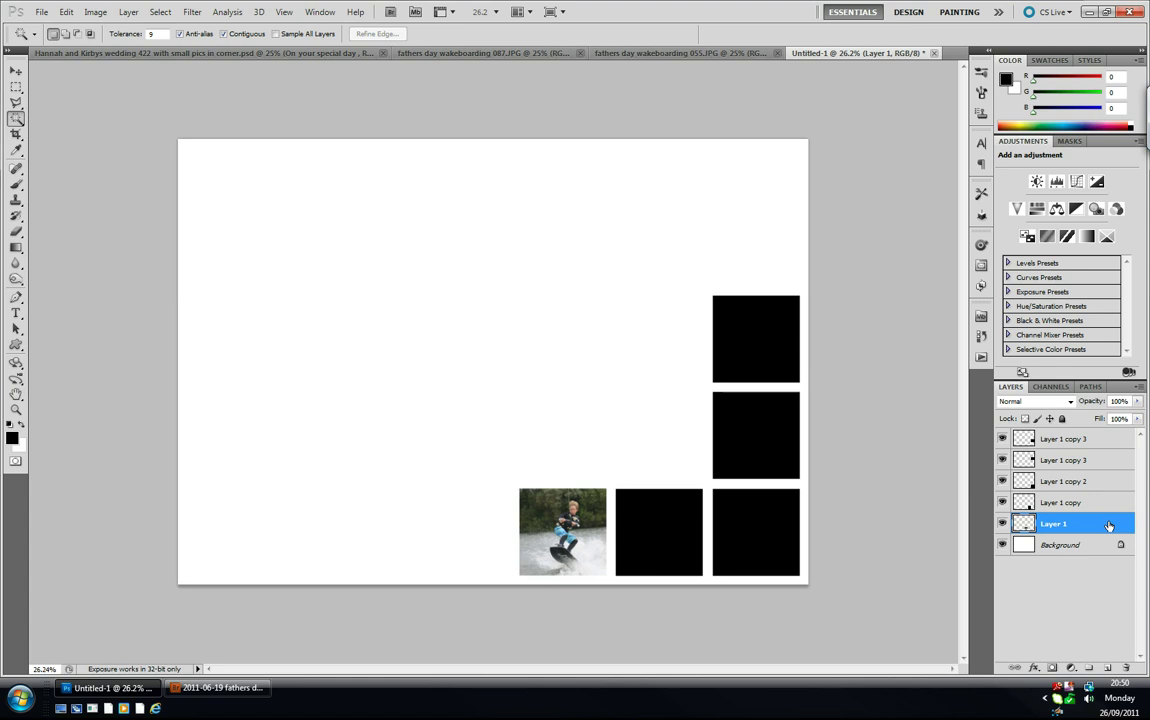
Give Layer 1's wakeboarding square a drop shadow and a 15 px black inside stroke
double_click(1108, 526)
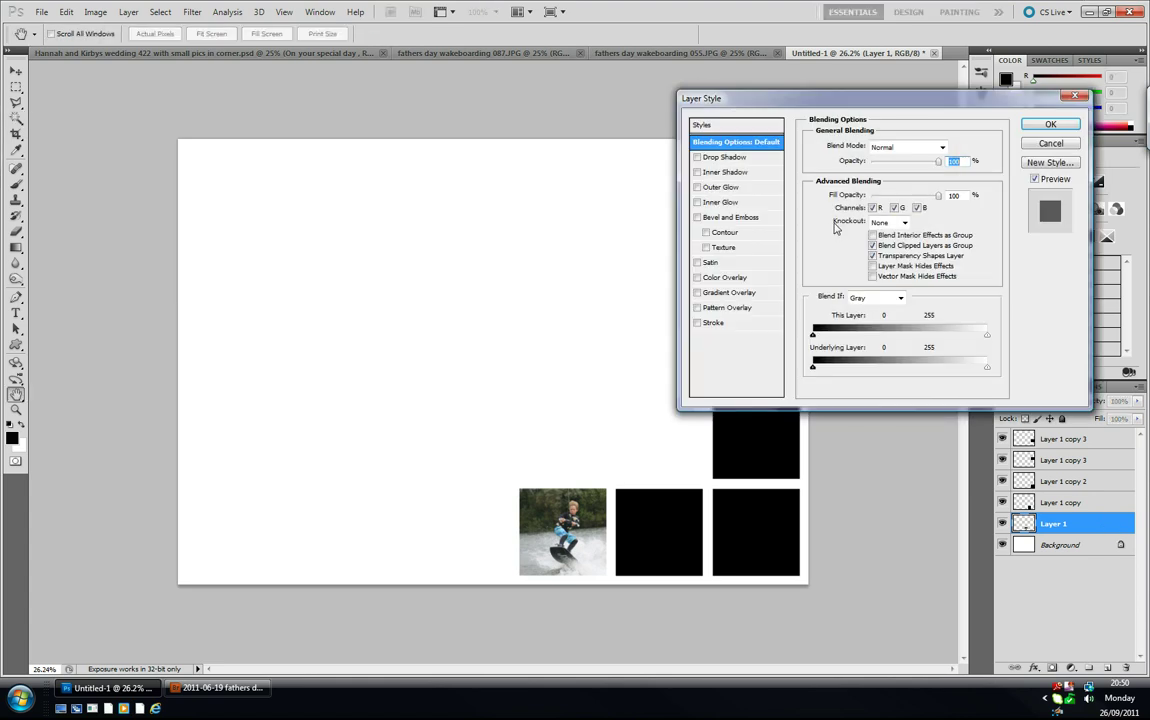
click(758, 158)
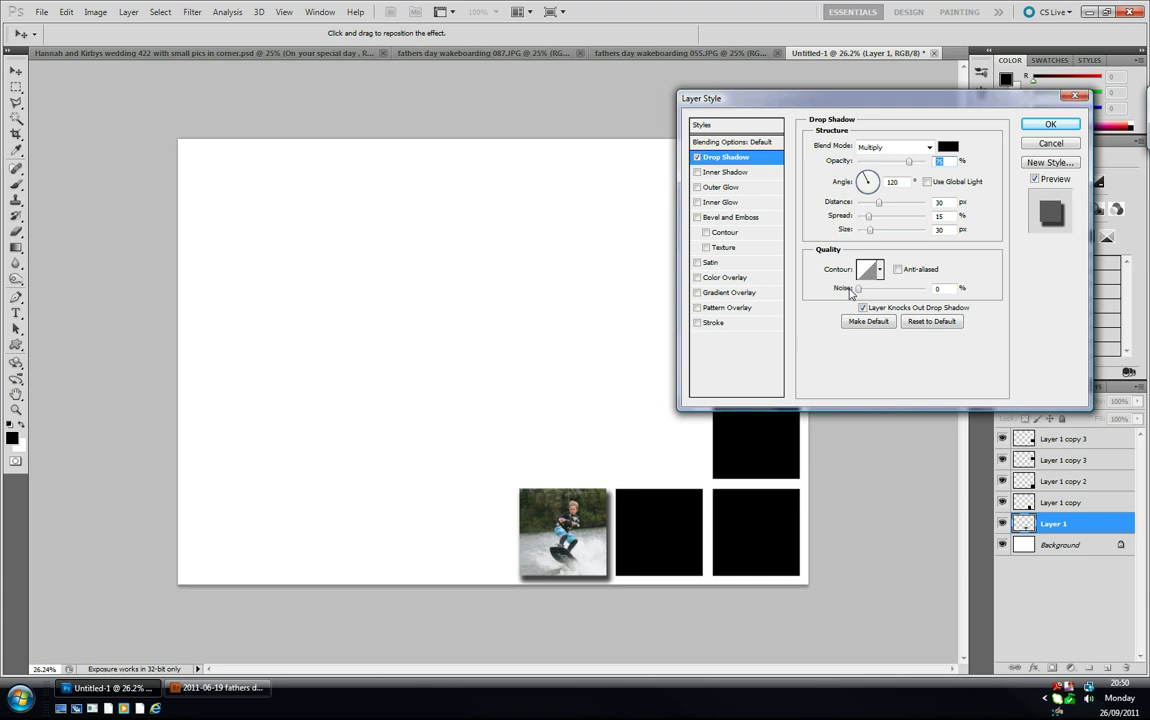
click(770, 329)
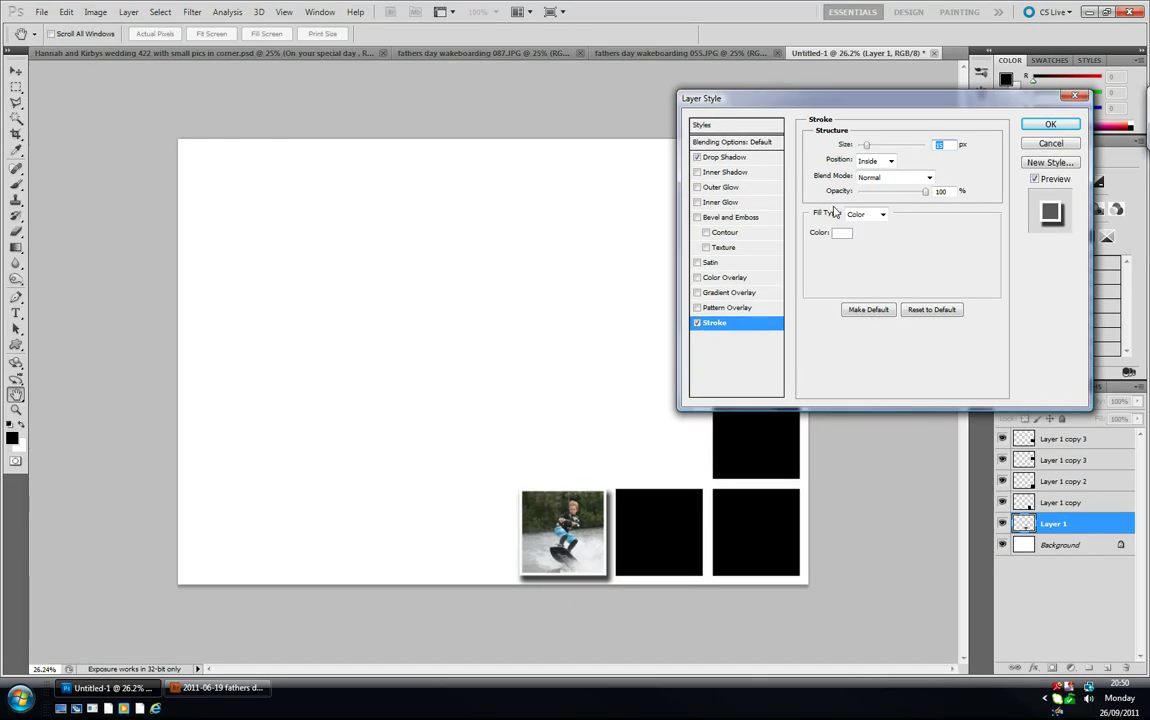
click(843, 235)
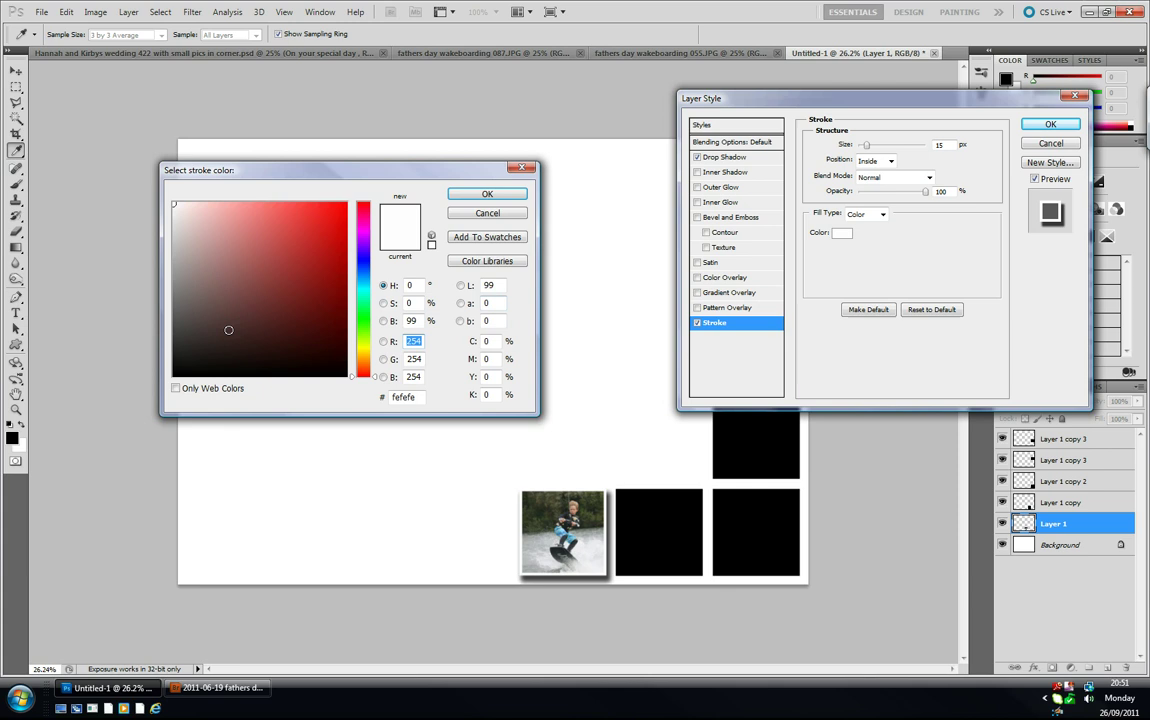
click(462, 193)
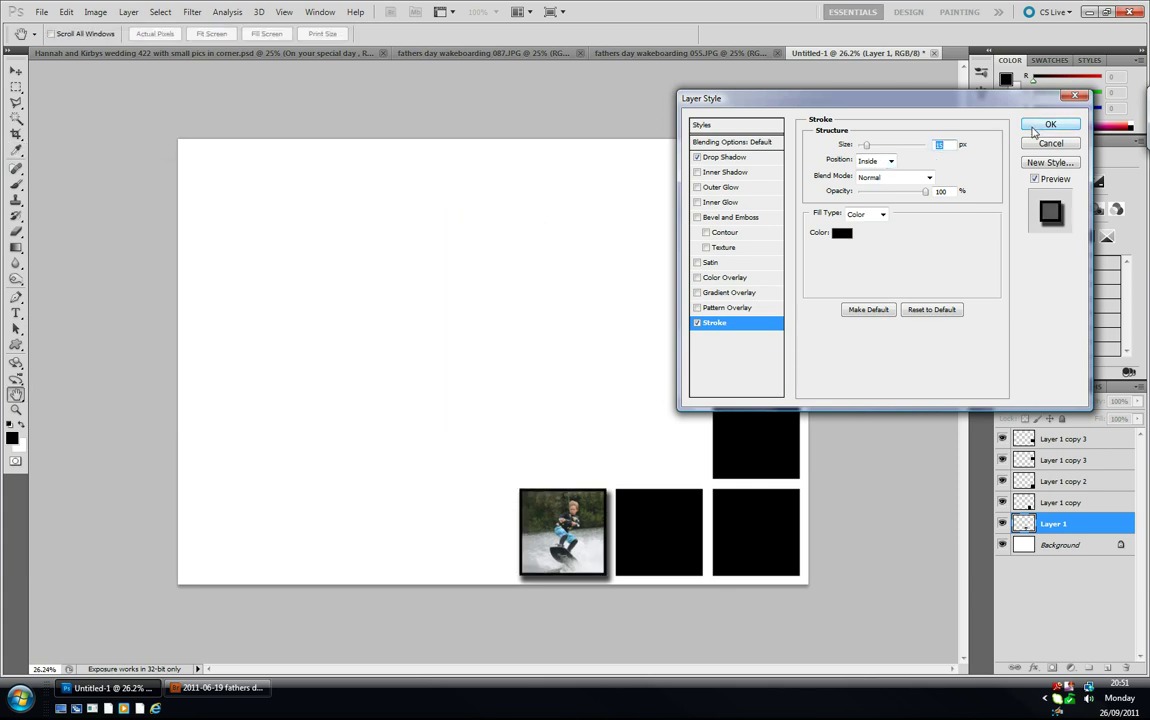
click(1048, 125)
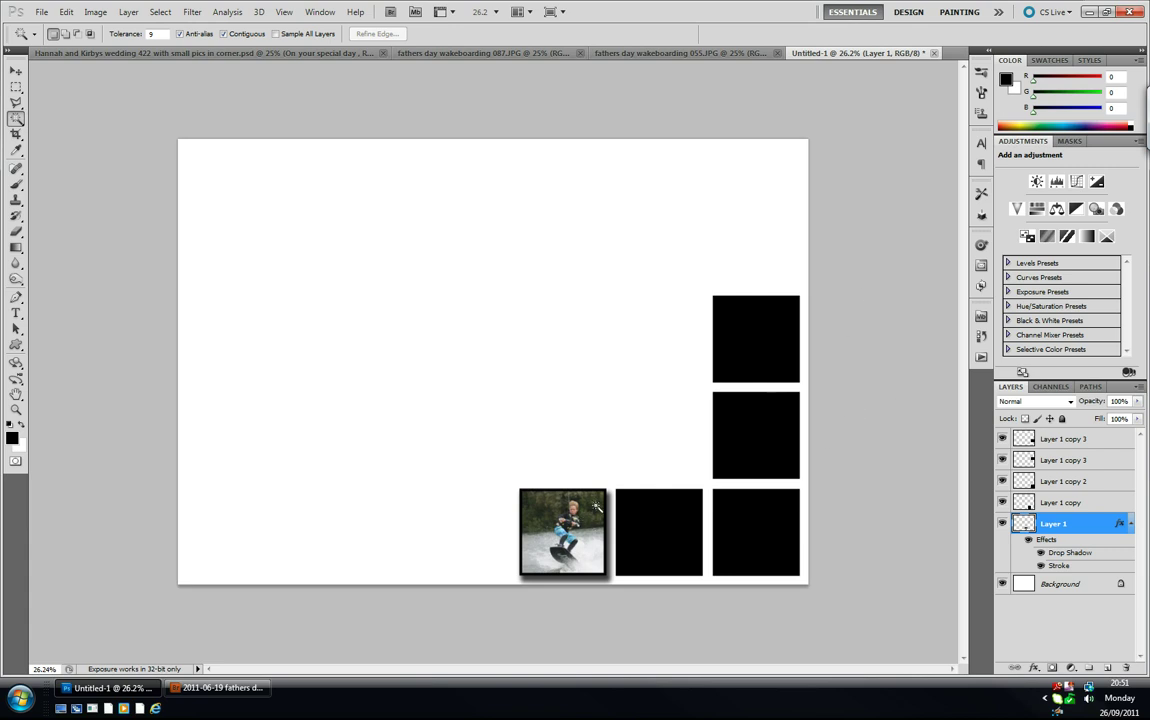
Add a new layer above Background and paste the whole swan photo into the collage
click(1085, 587)
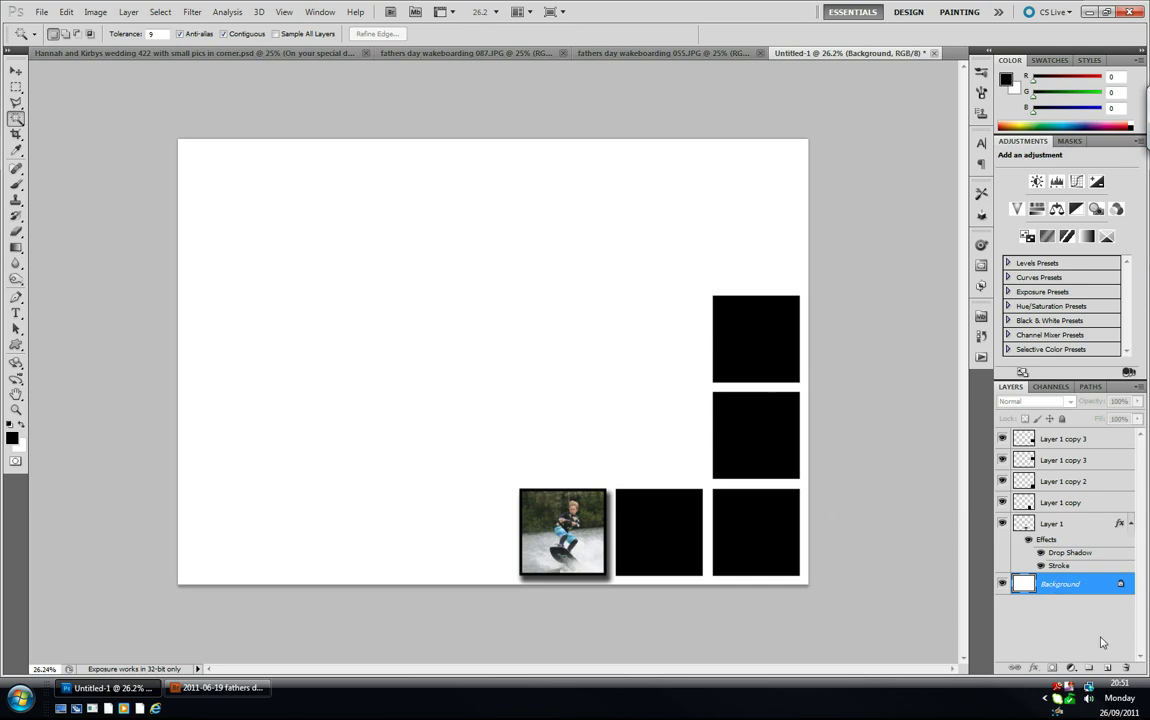
click(1108, 668)
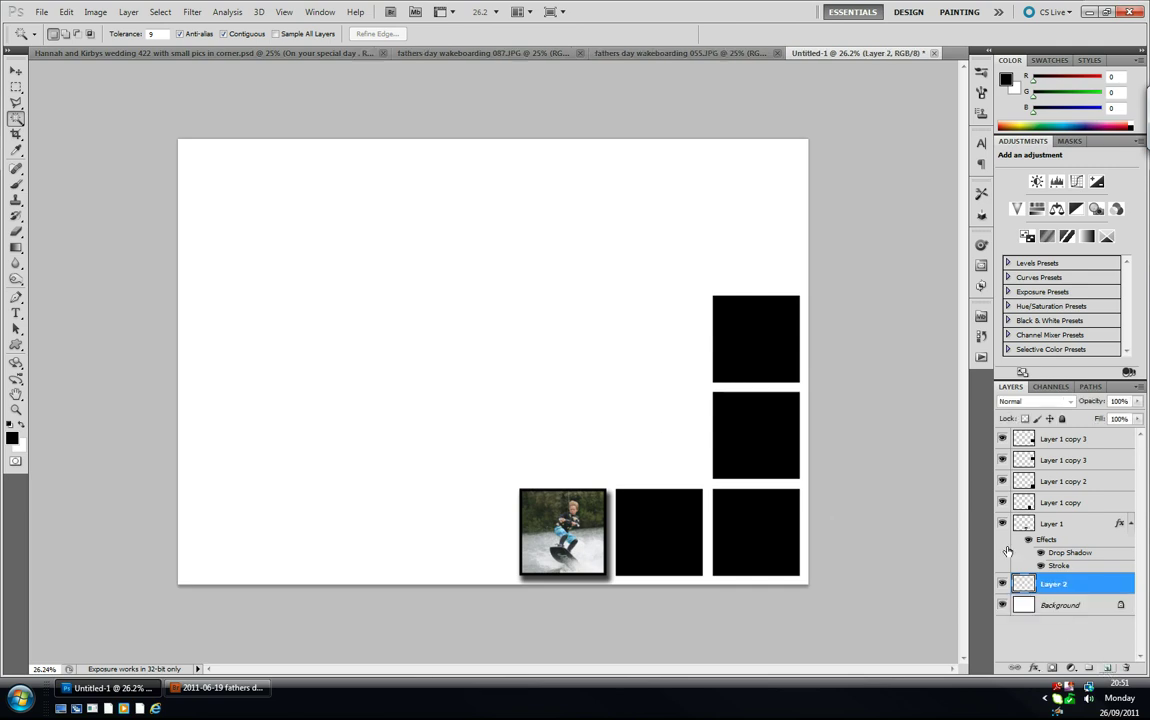
click(665, 54)
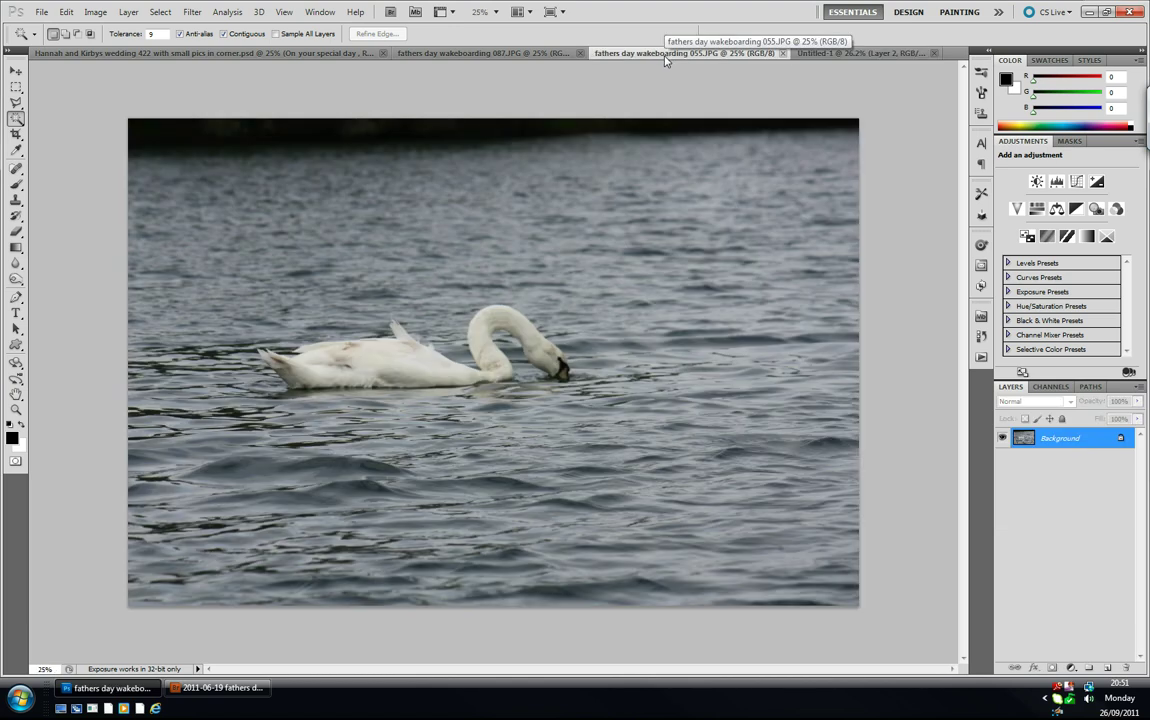
key(ctrl+a)
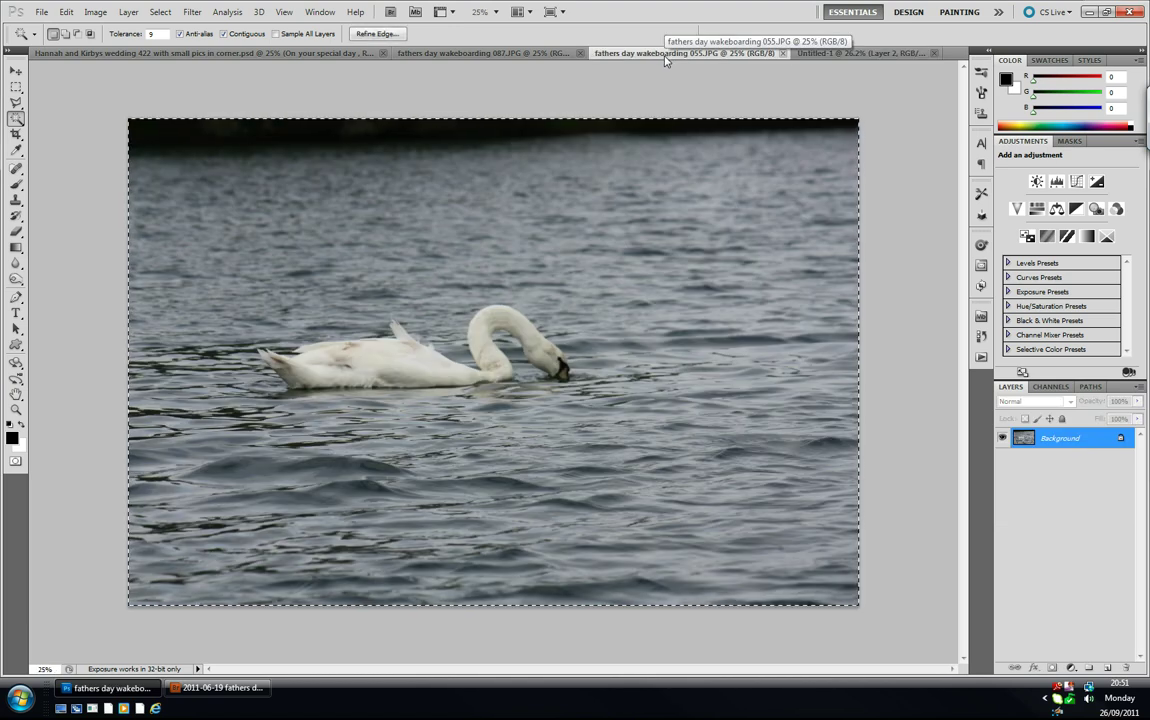
click(820, 53)
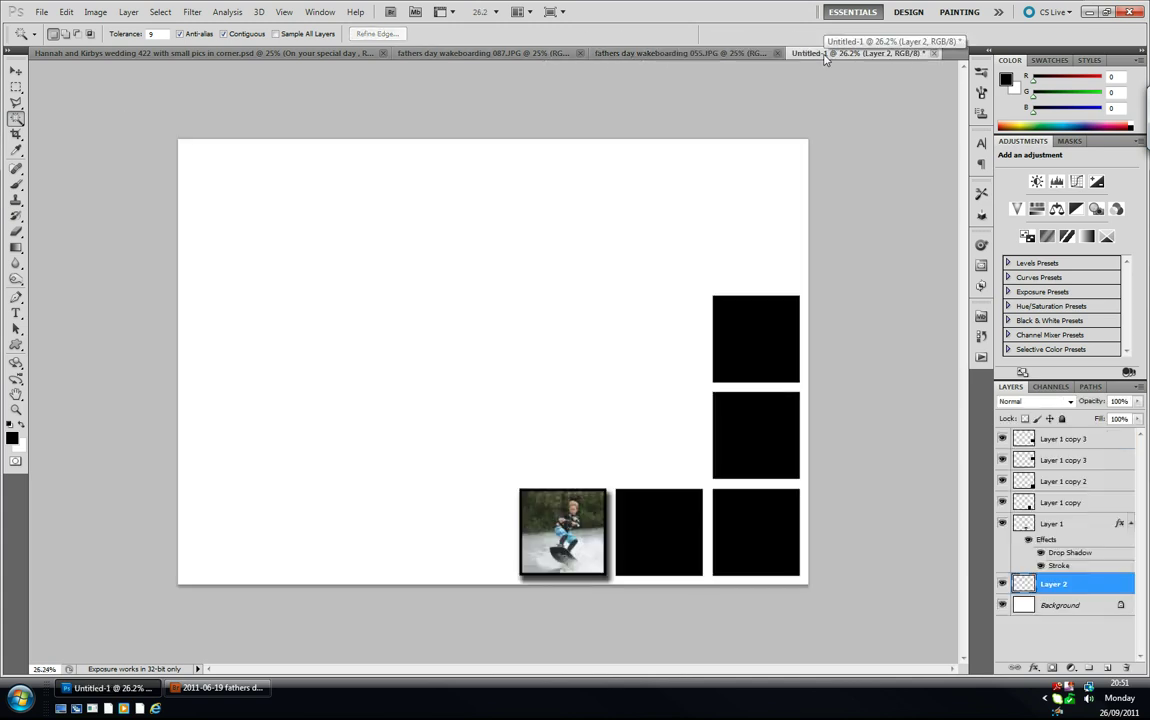
key(ctrl+v)
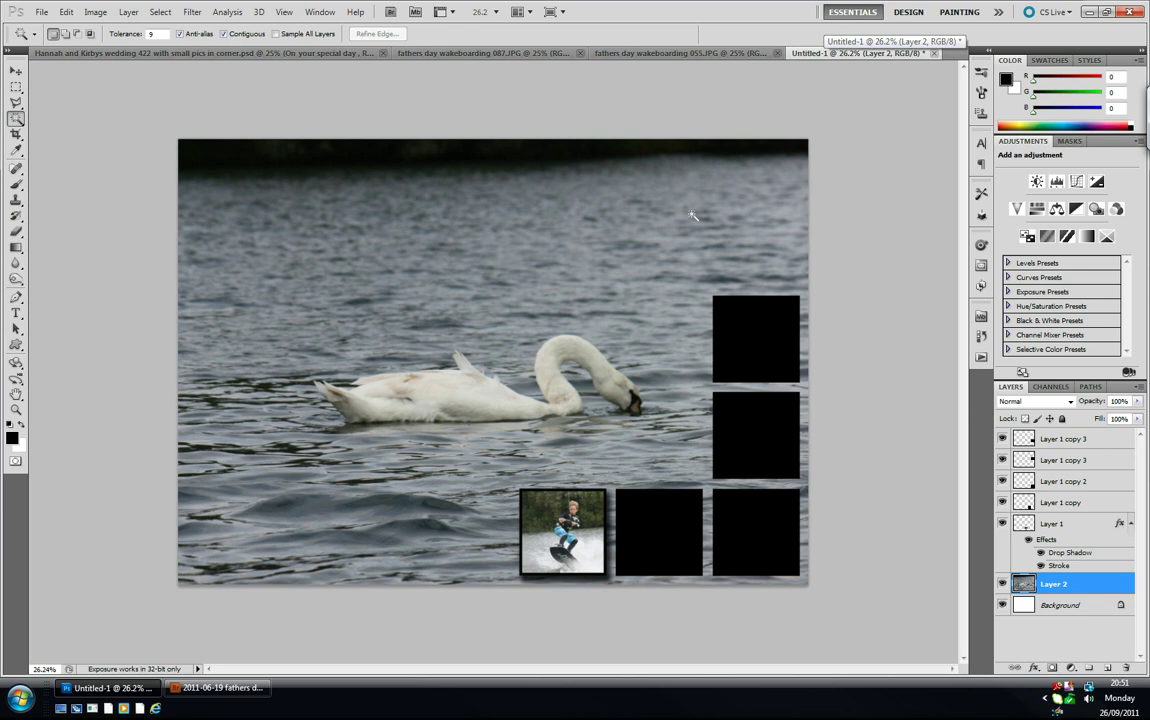
Nudge the swan background up and left, then bring up the finished wedding collage for reference
key(v)
drag(614, 310, 582, 276)
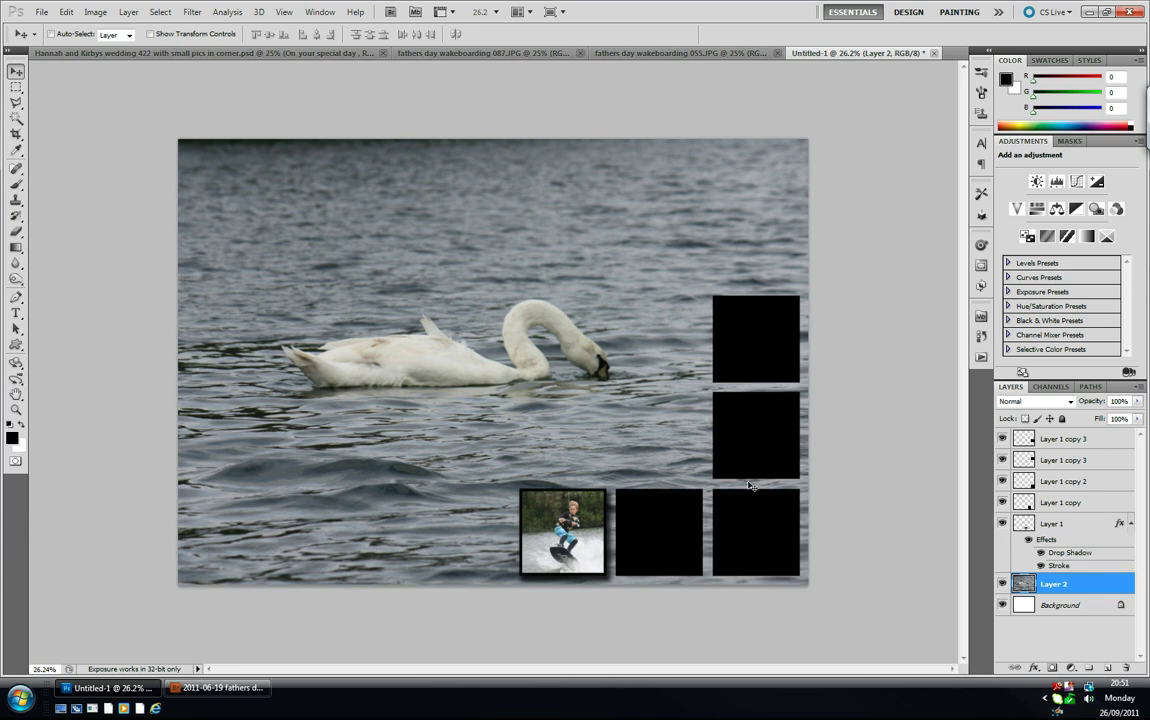
click(193, 55)
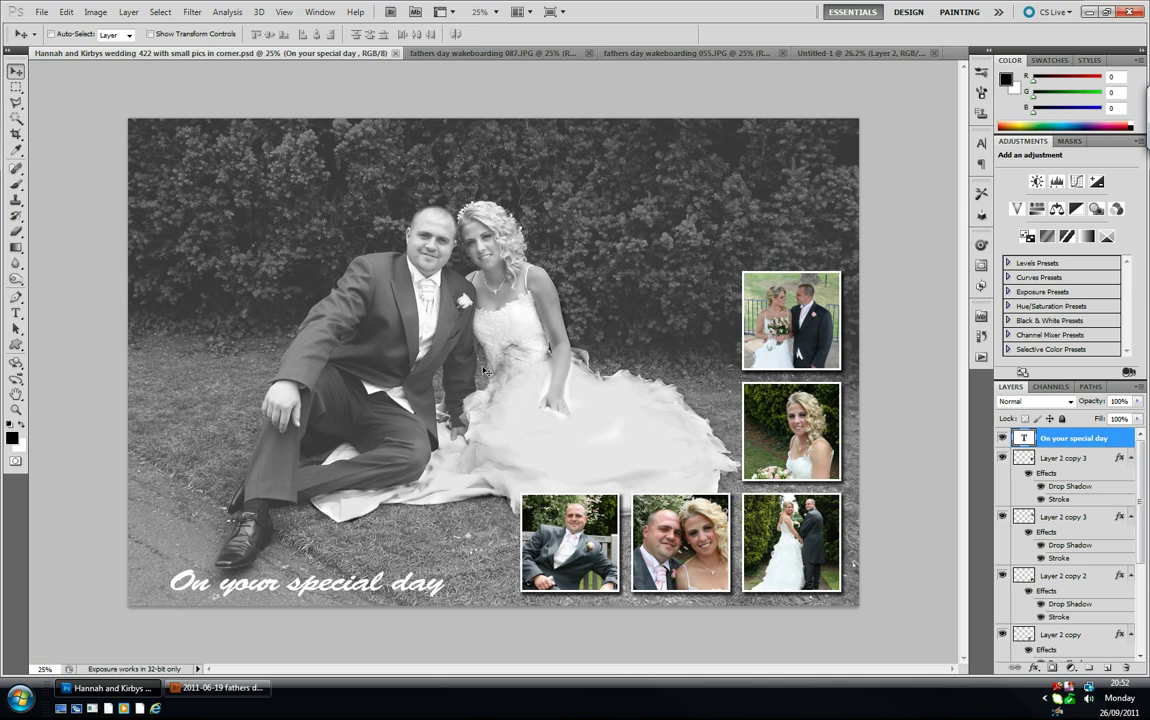
scroll(1017, 519, down, 2)
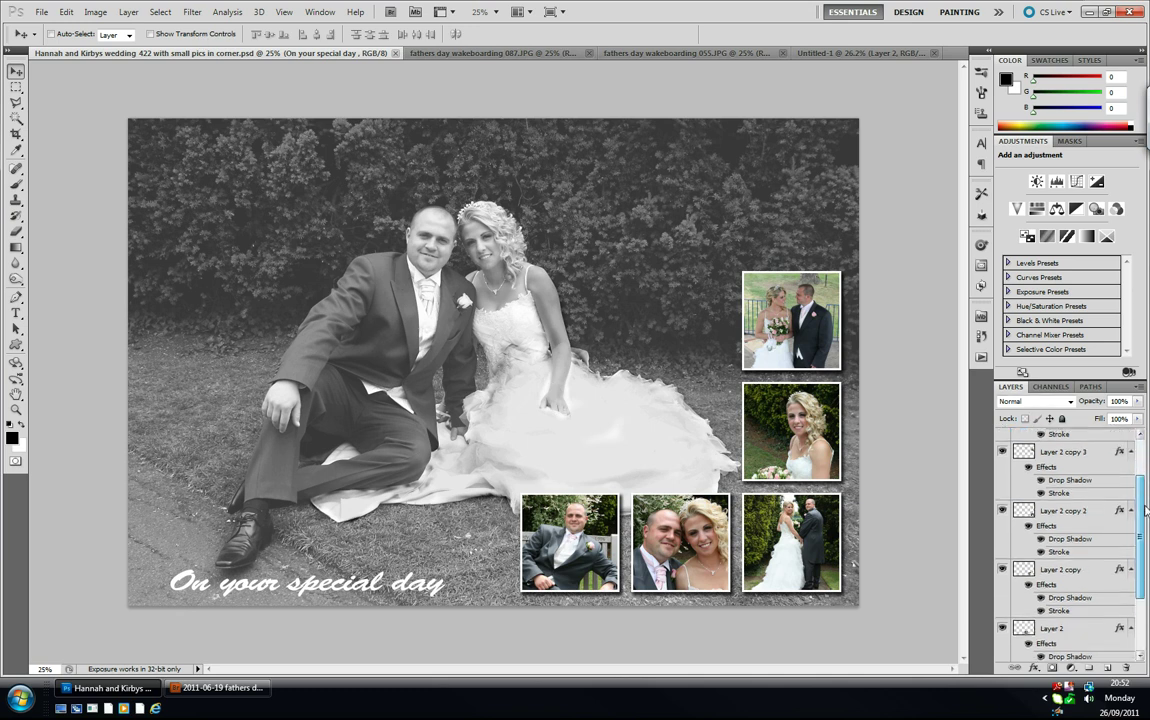
scroll(1146, 510, down, 3)
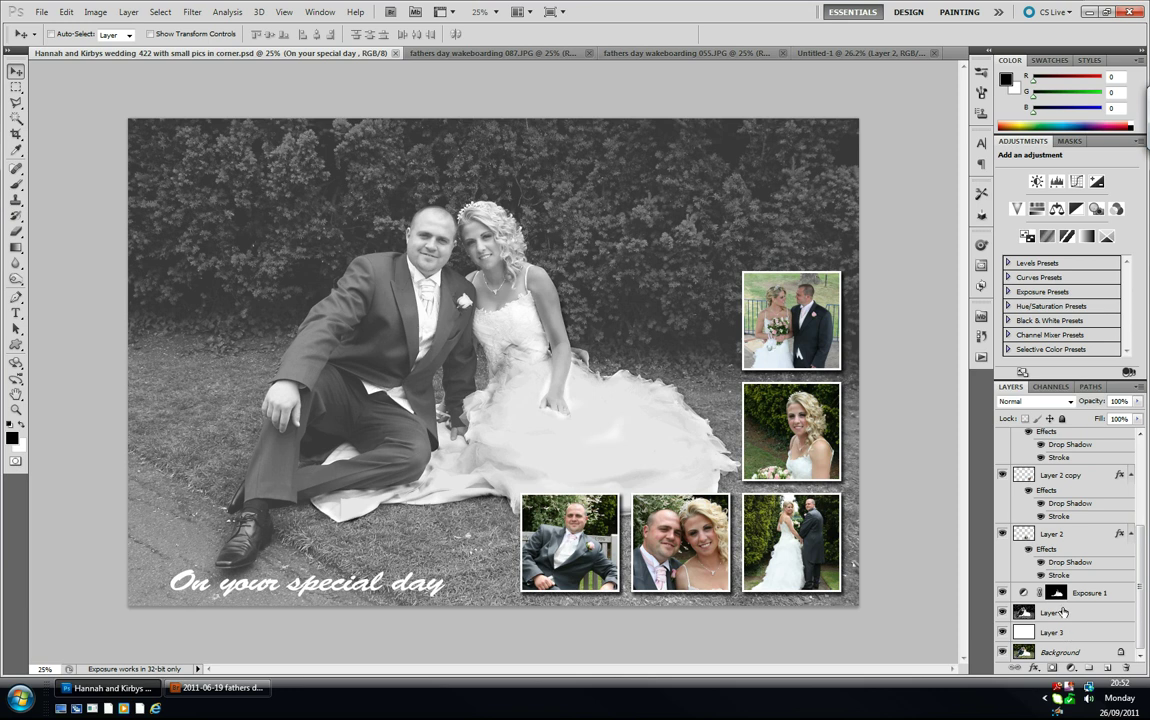
click(1062, 612)
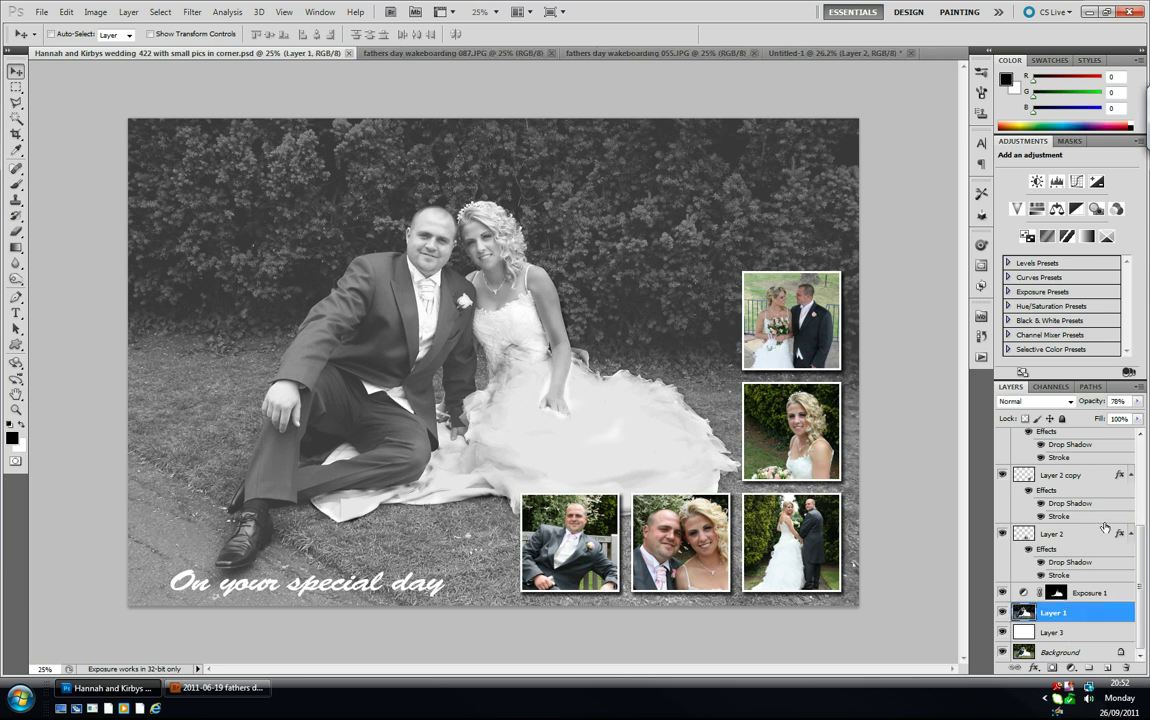